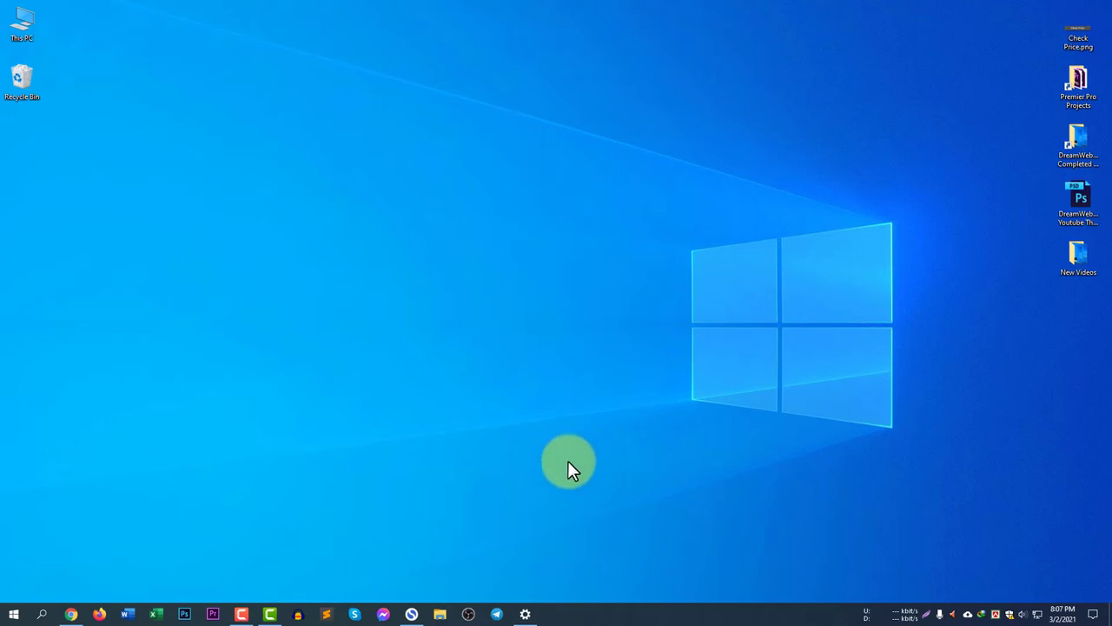
- Open Taskbar settings from the taskbar's right-click menu, browse it, then close it
{"action": "right_click", "coordinate": [584, 611]}
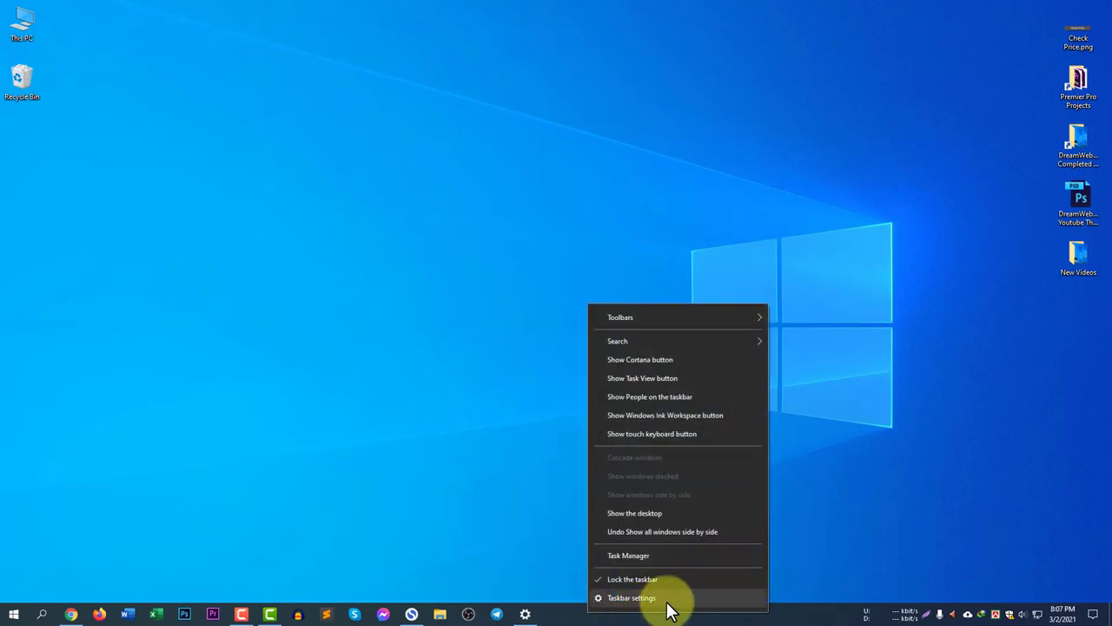
{"action": "right_click", "coordinate": [591, 611]}
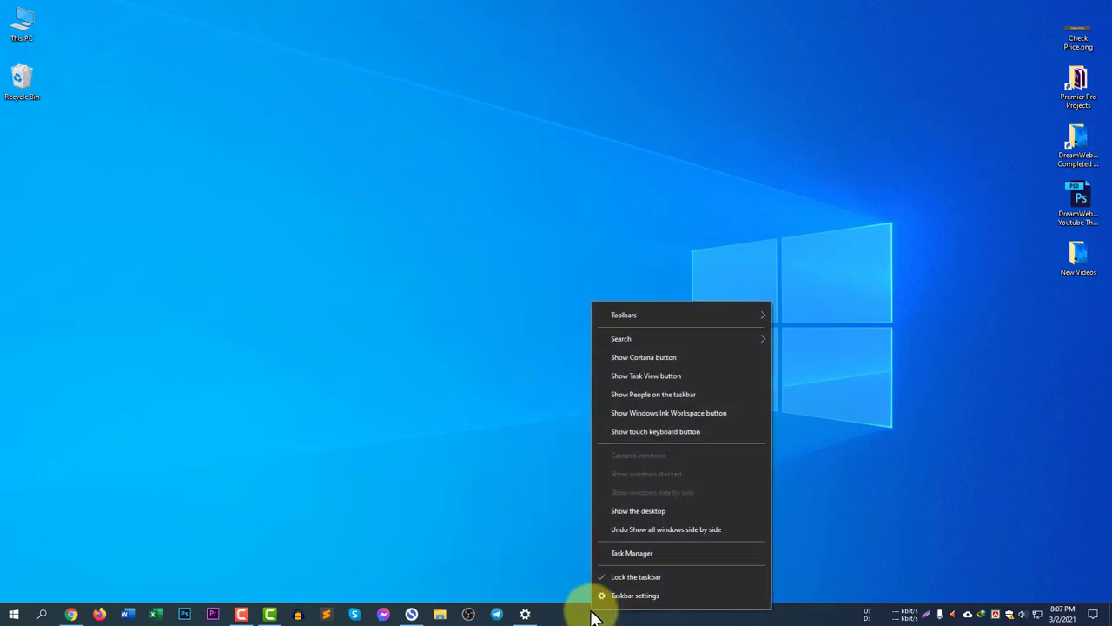
{"action": "left_click", "coordinate": [689, 598]}
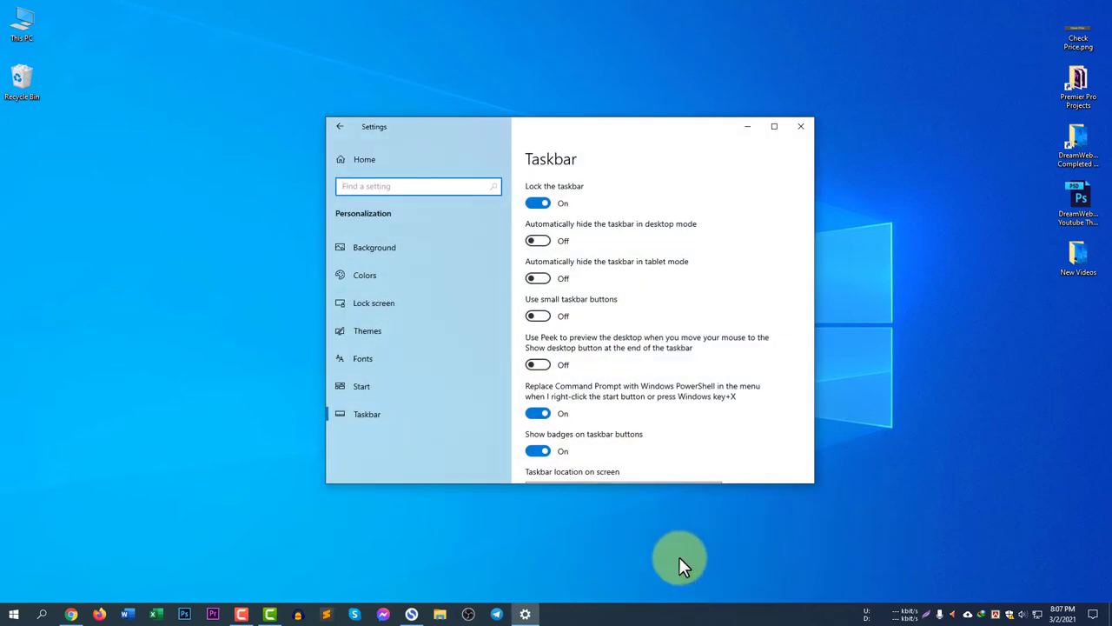
{"action": "scroll", "coordinate": [704, 397], "scroll_direction": "down", "scroll_amount": 1}
{"action": "scroll", "coordinate": [713, 417], "scroll_direction": "down", "scroll_amount": 4}
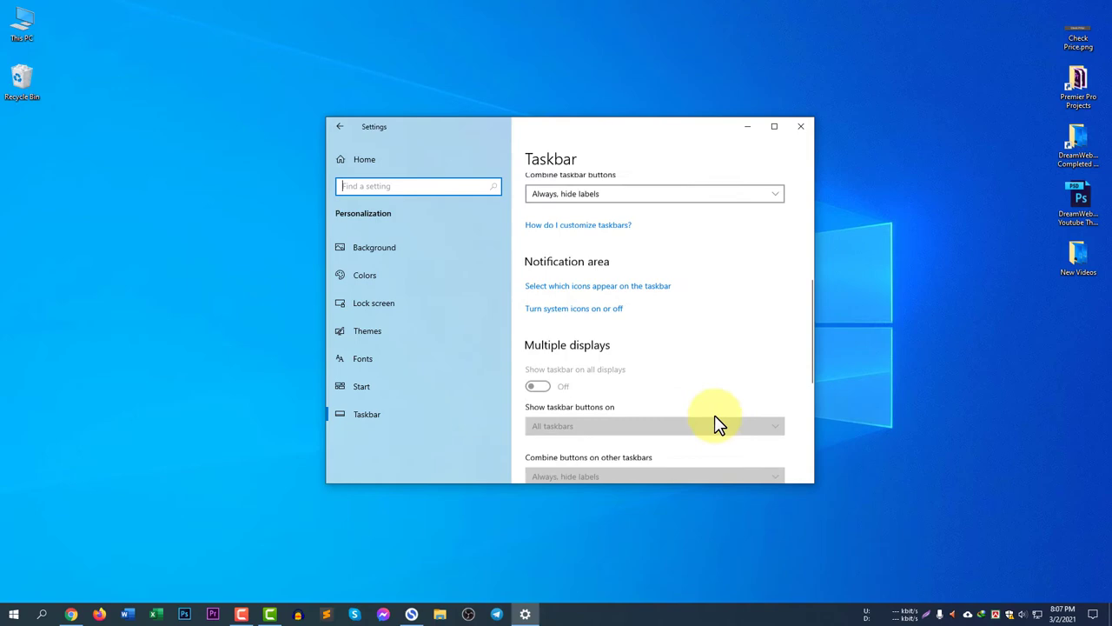
{"action": "scroll", "coordinate": [714, 417], "scroll_direction": "up", "scroll_amount": 5}
{"action": "left_click", "coordinate": [800, 127]}
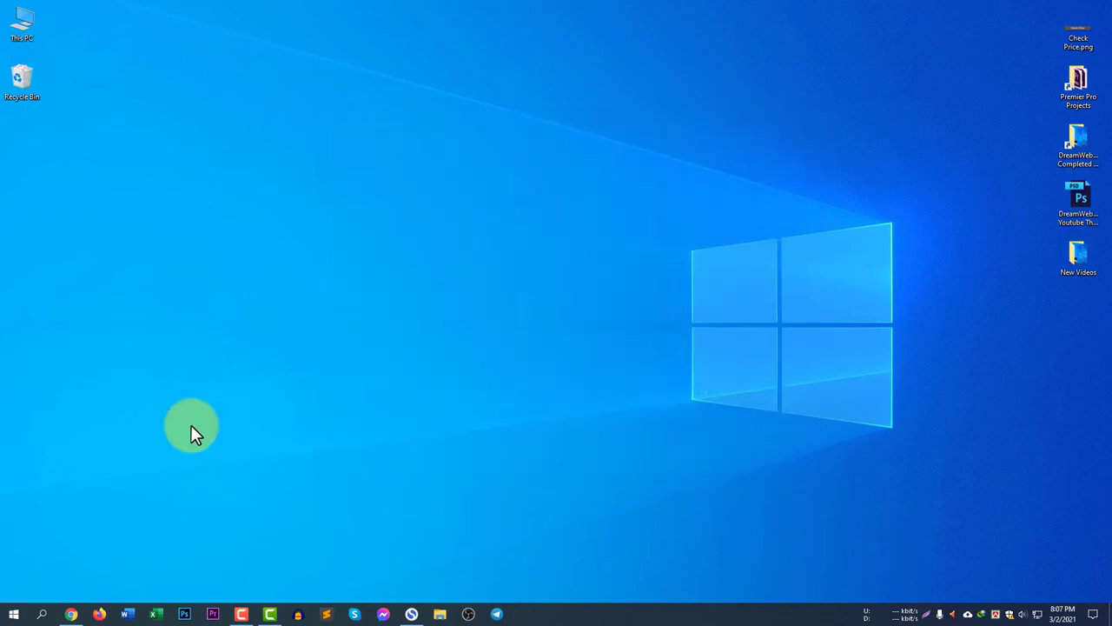
- Search Windows for 'taskbar', open the Taskbar settings result and browse the page
{"action": "left_click", "coordinate": [44, 614]}
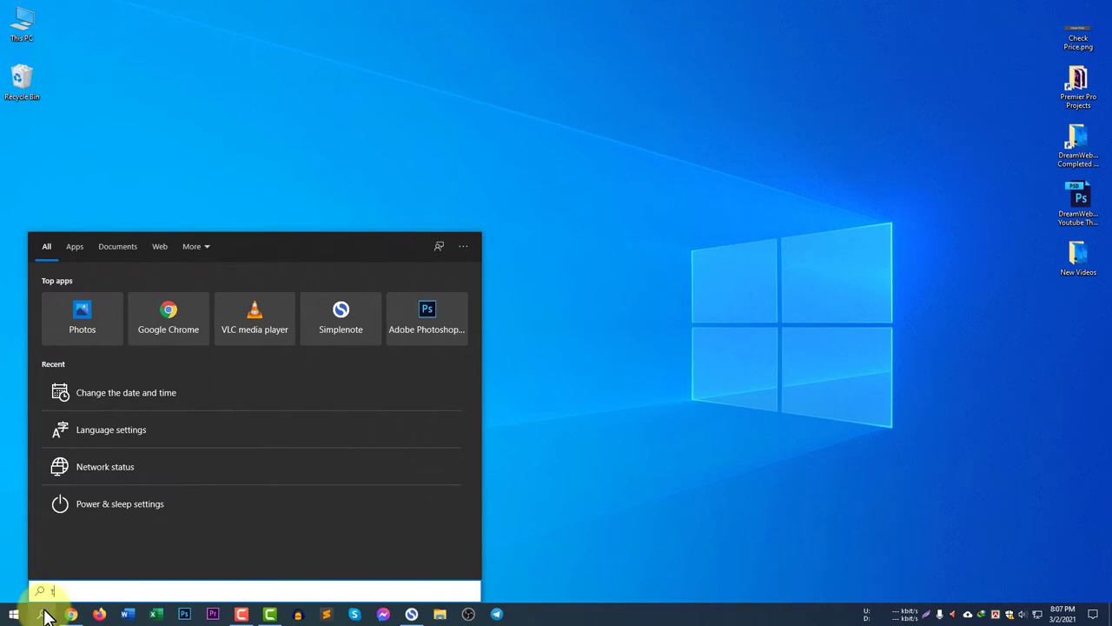
{"action": "type", "text": "ask"}
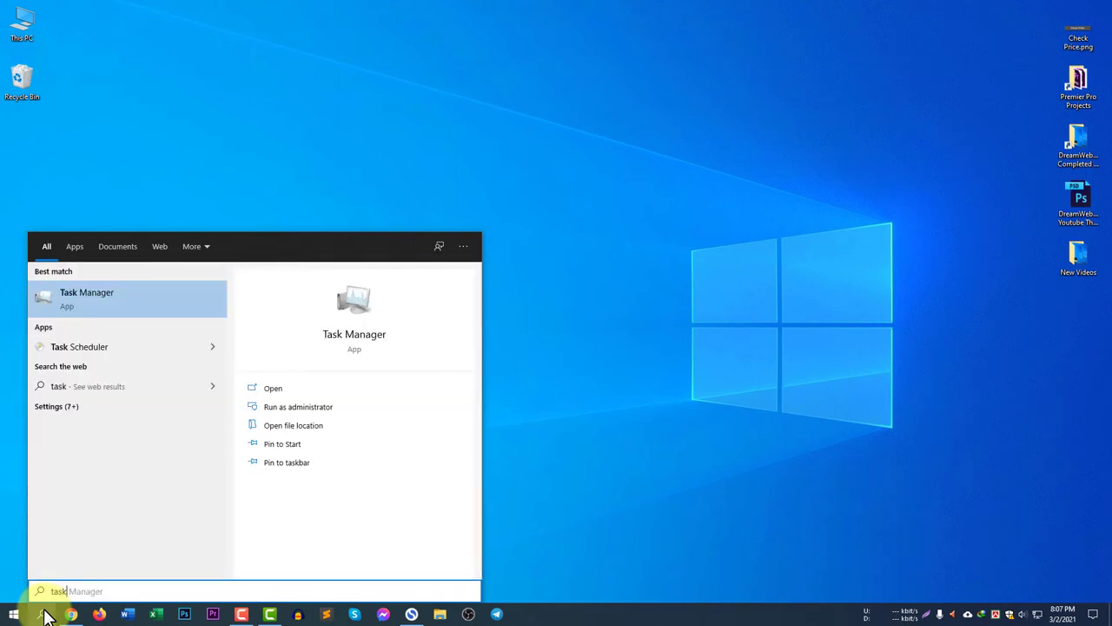
{"action": "type", "text": "bar"}
{"action": "left_click", "coordinate": [65, 593]}
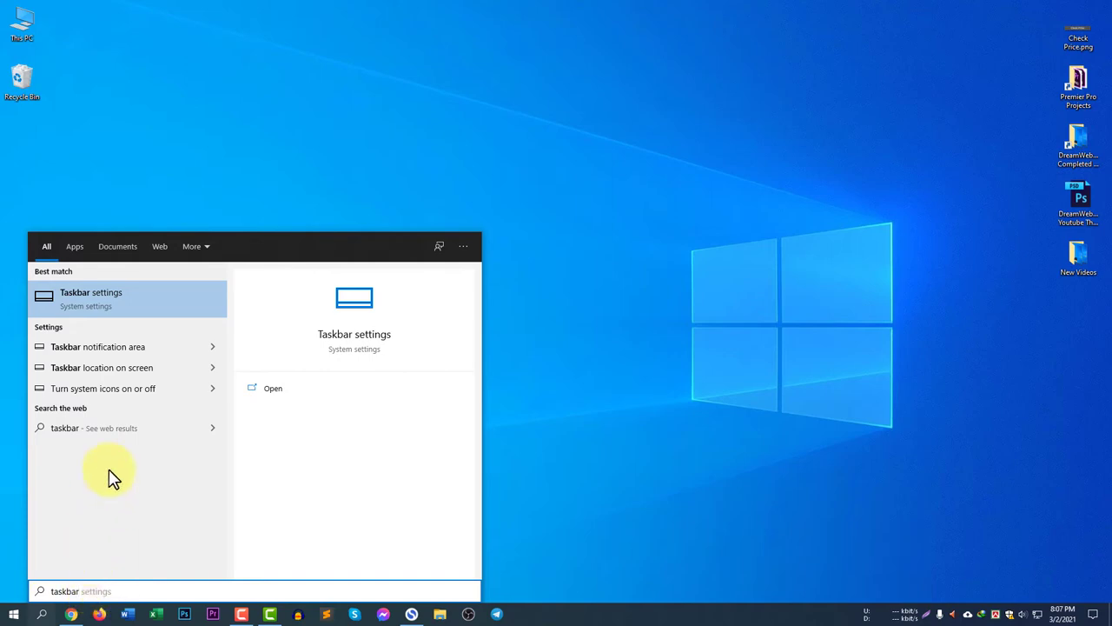
{"action": "left_click", "coordinate": [121, 293]}
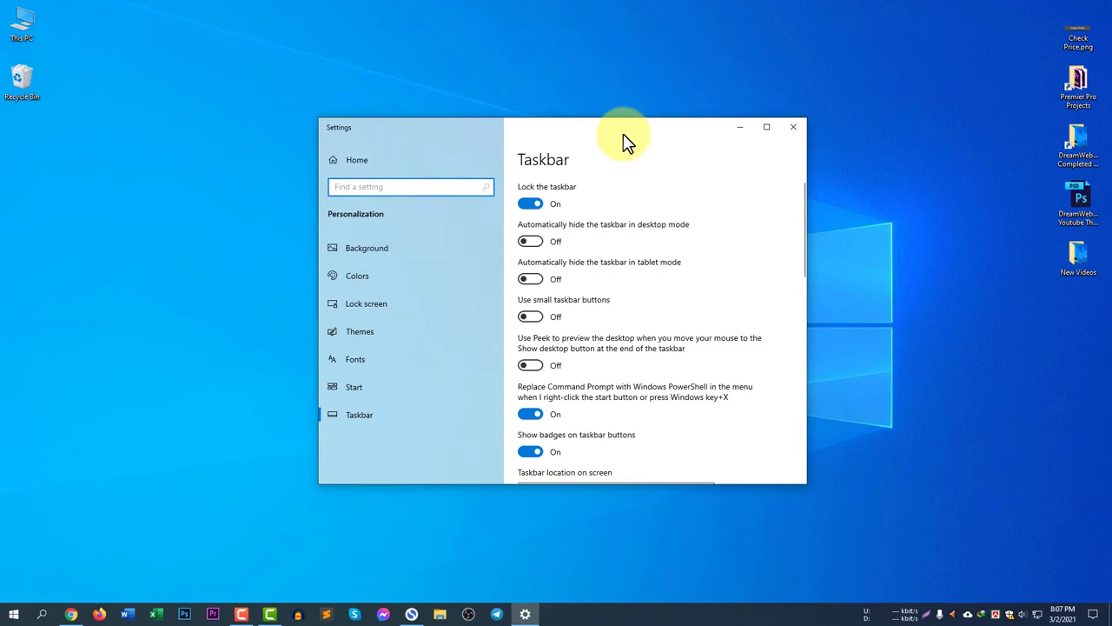
{"action": "scroll", "coordinate": [761, 385], "scroll_direction": "down", "scroll_amount": 3}
{"action": "scroll", "coordinate": [761, 388], "scroll_direction": "up", "scroll_amount": 1}
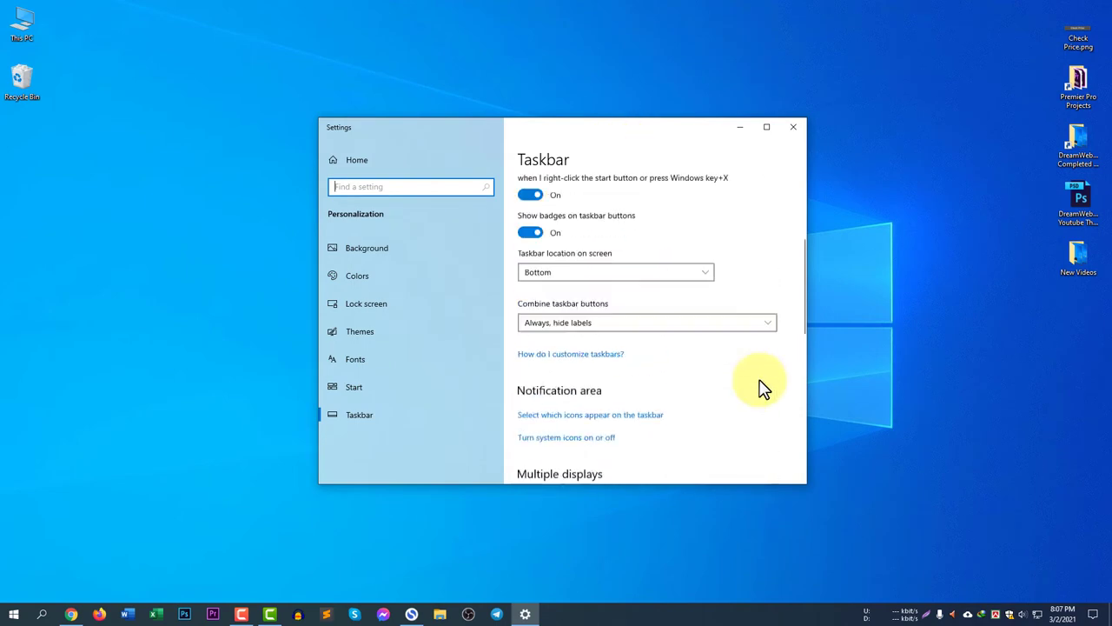
{"action": "scroll", "coordinate": [761, 388], "scroll_direction": "up", "scroll_amount": 3}
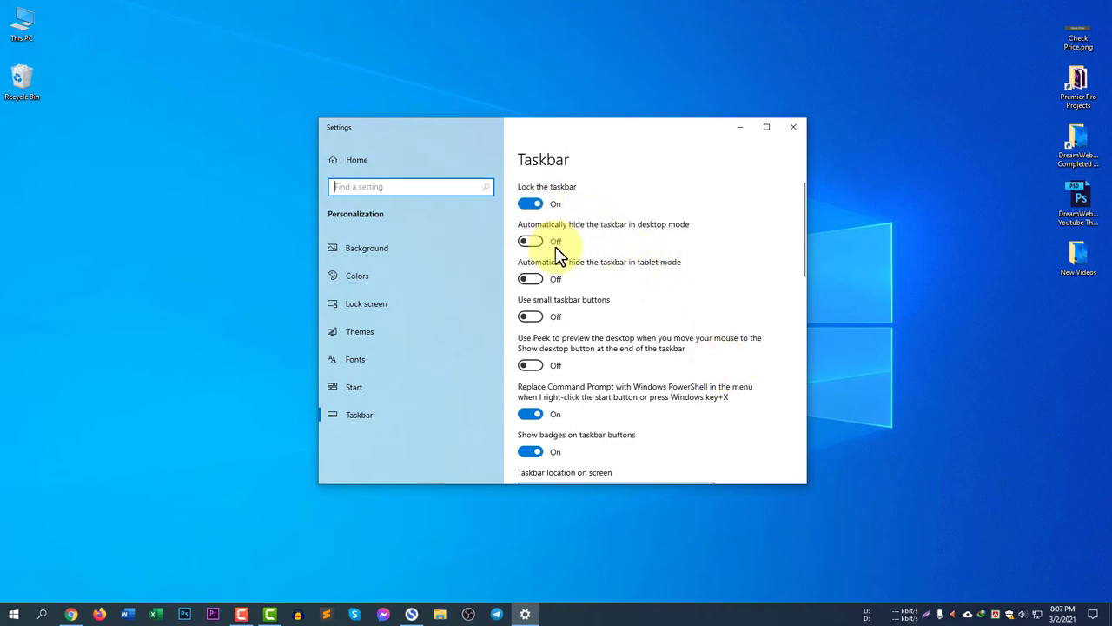
{"action": "left_click", "coordinate": [532, 203]}
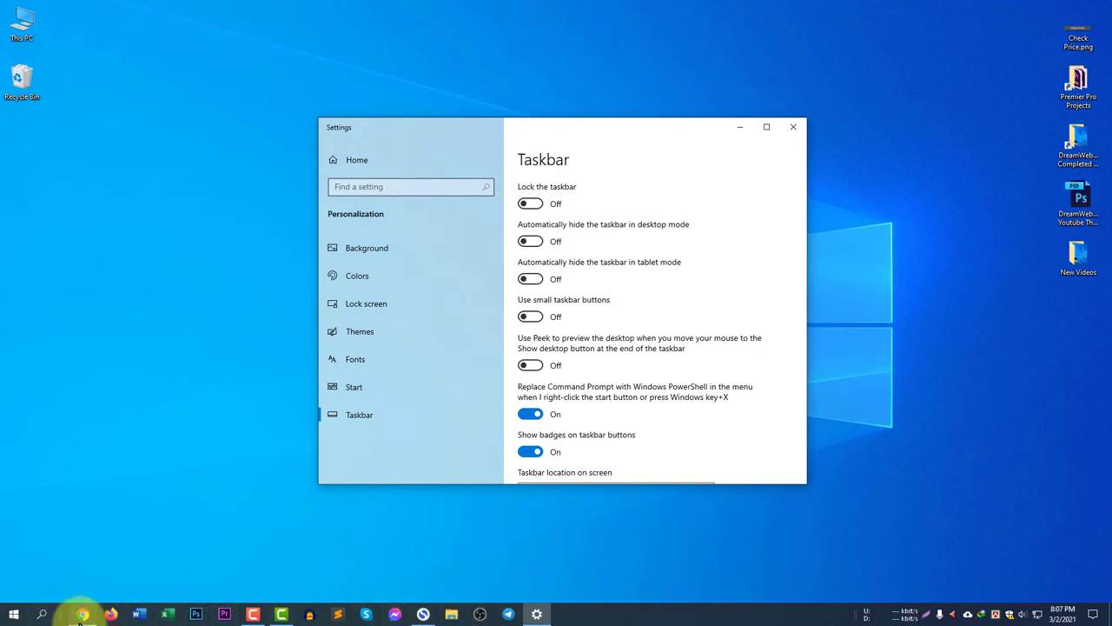
{"action": "left_click", "coordinate": [531, 203]}
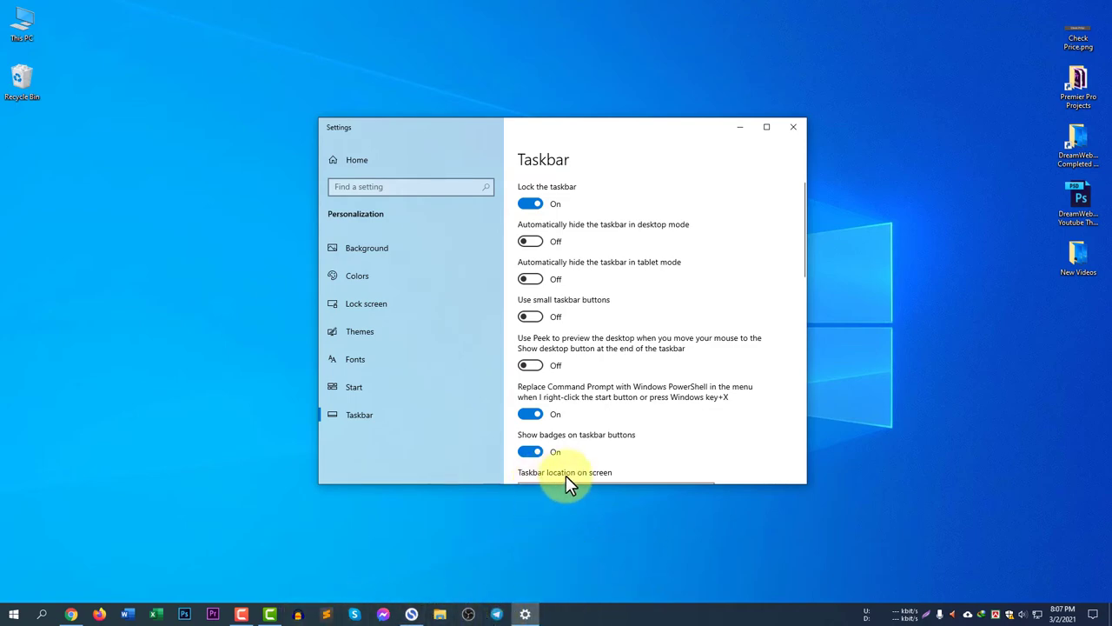
{"action": "left_click", "coordinate": [536, 244]}
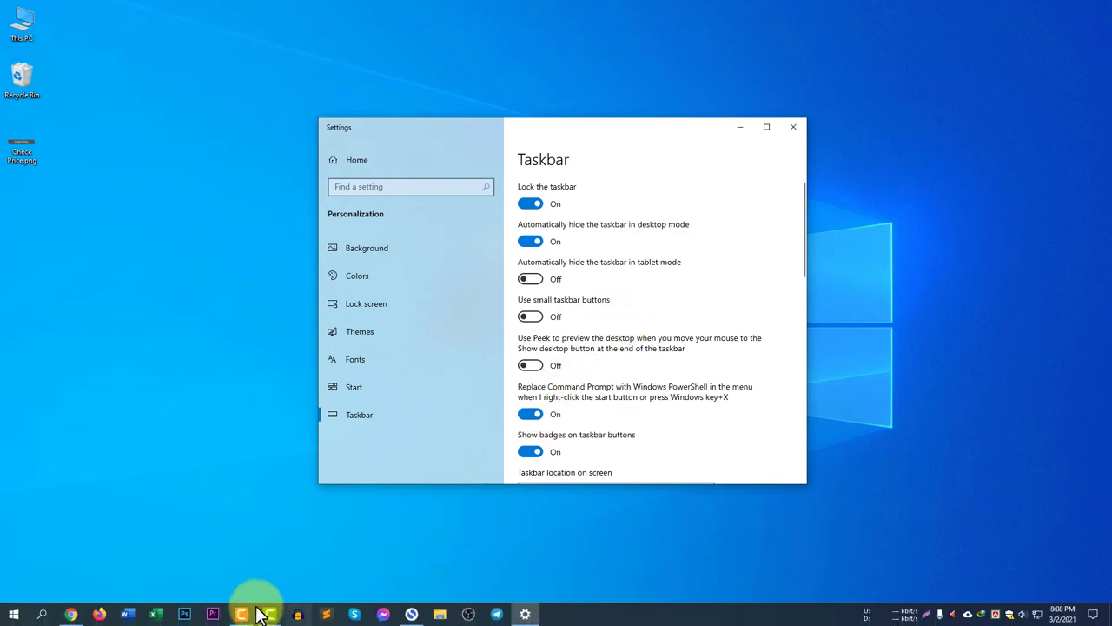
{"action": "left_click", "coordinate": [528, 240]}
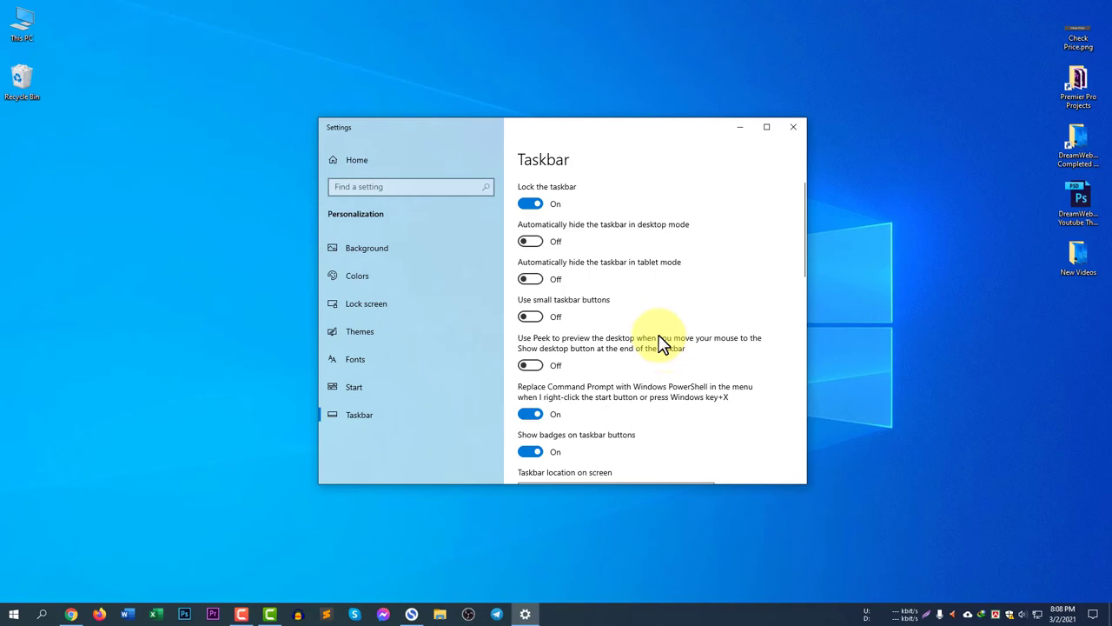
{"action": "scroll", "coordinate": [634, 338], "scroll_direction": "down", "scroll_amount": 1}
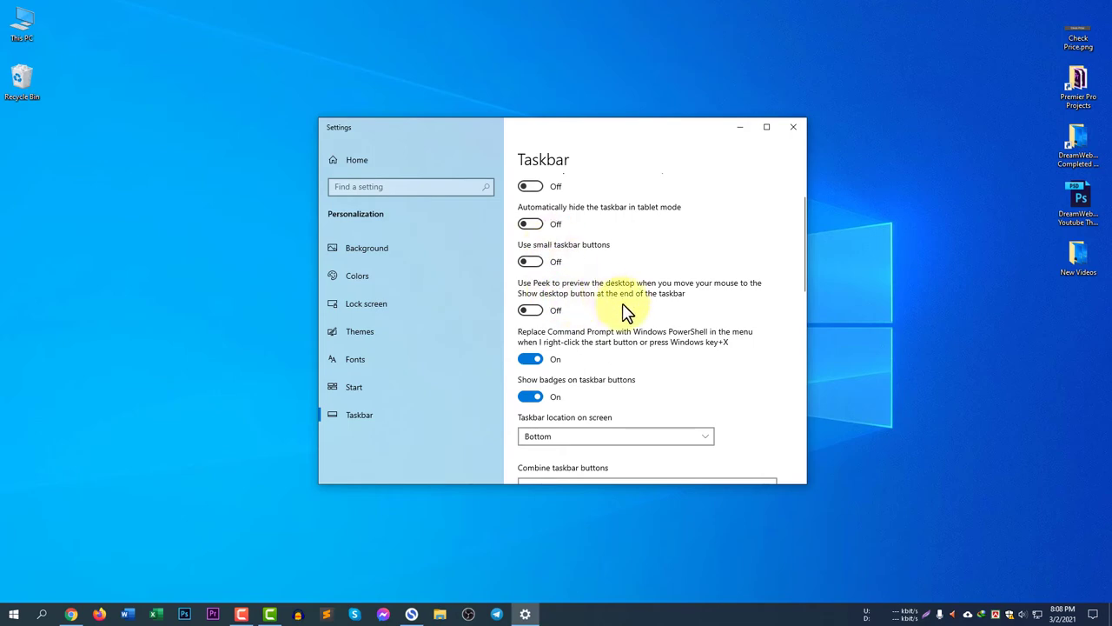
{"action": "scroll", "coordinate": [626, 316], "scroll_direction": "down", "scroll_amount": 3}
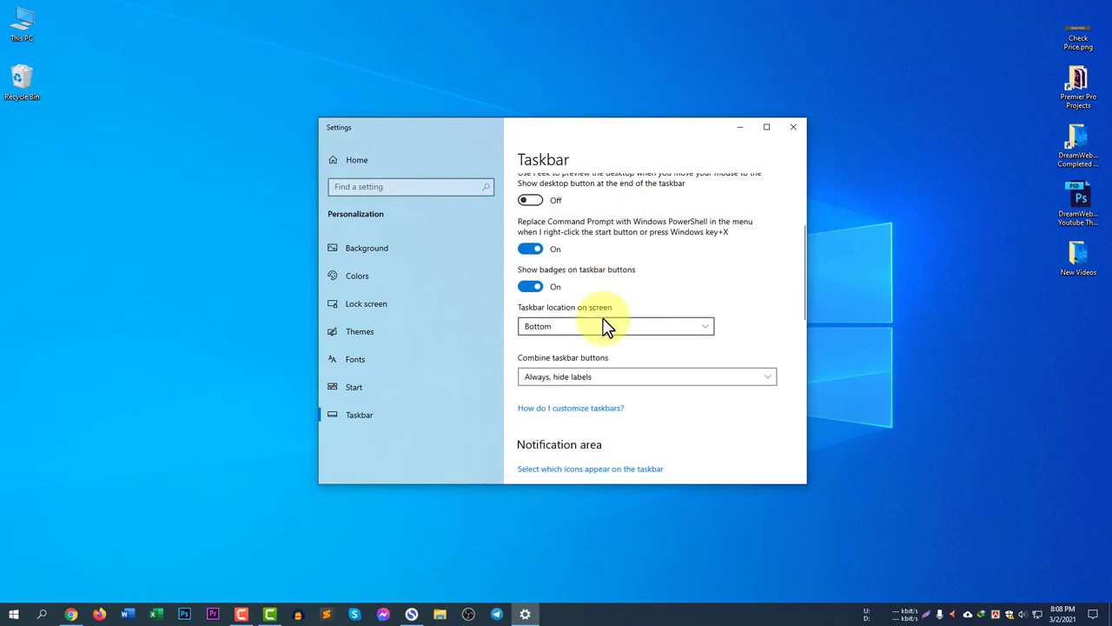
{"action": "scroll", "coordinate": [606, 324], "scroll_direction": "down", "scroll_amount": 1}
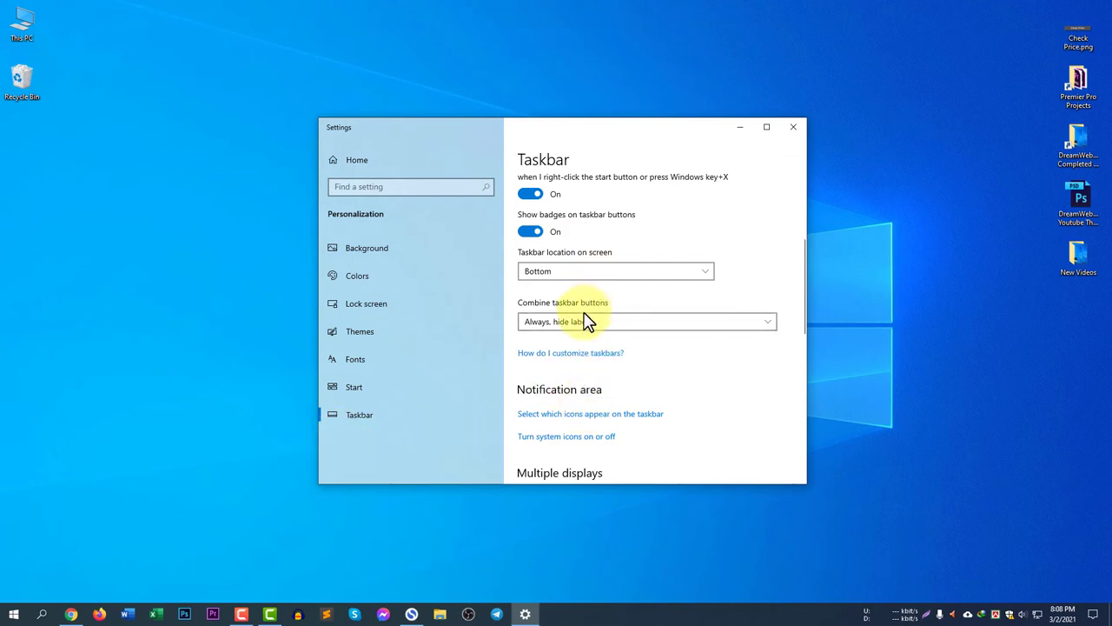
{"action": "left_click", "coordinate": [580, 272]}
{"action": "left_click", "coordinate": [565, 235]}
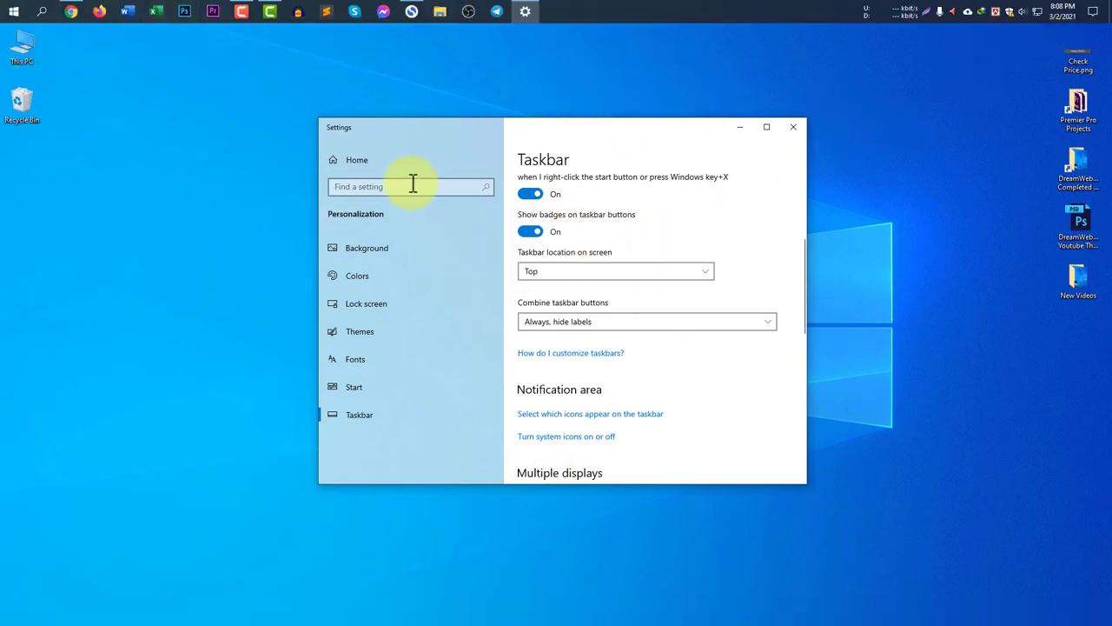
{"action": "left_click", "coordinate": [587, 269]}
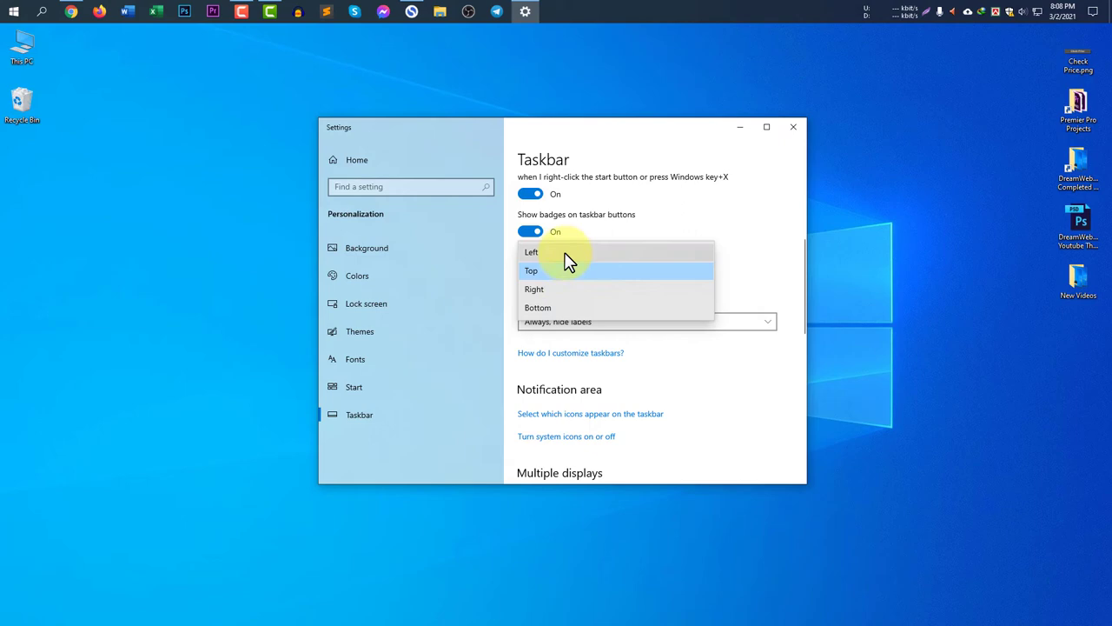
{"action": "left_click", "coordinate": [567, 252]}
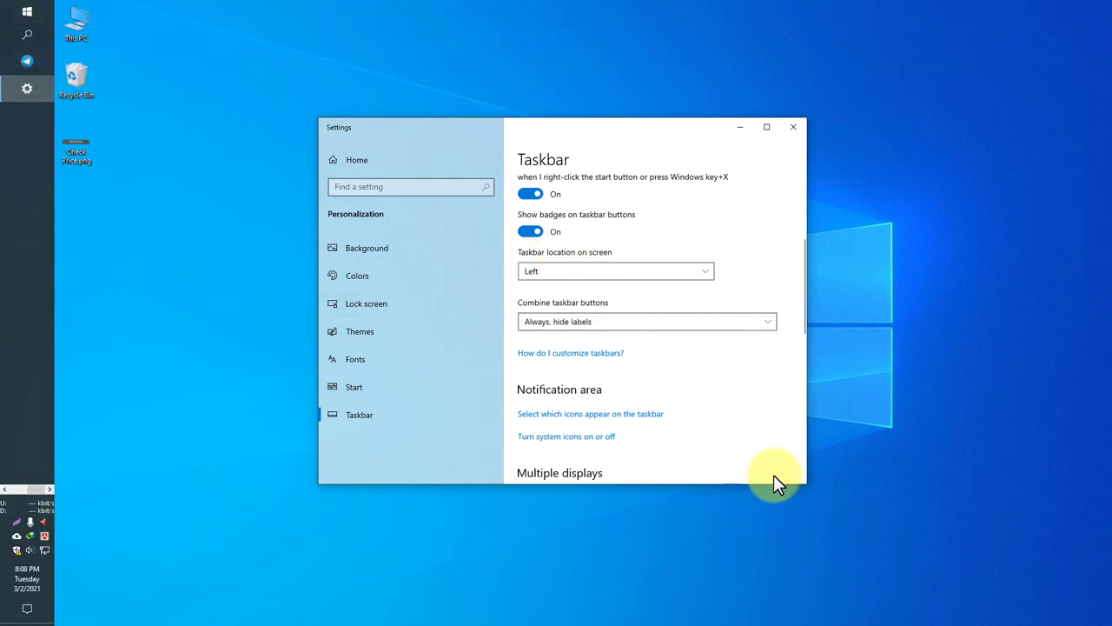
{"action": "left_click", "coordinate": [639, 271]}
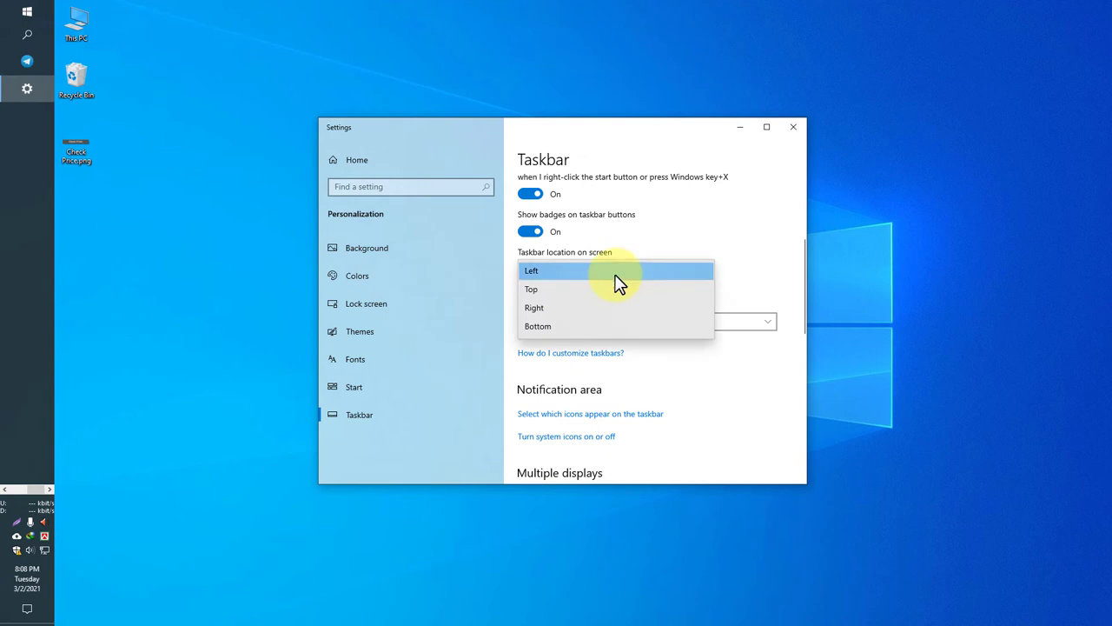
{"action": "left_click", "coordinate": [577, 307]}
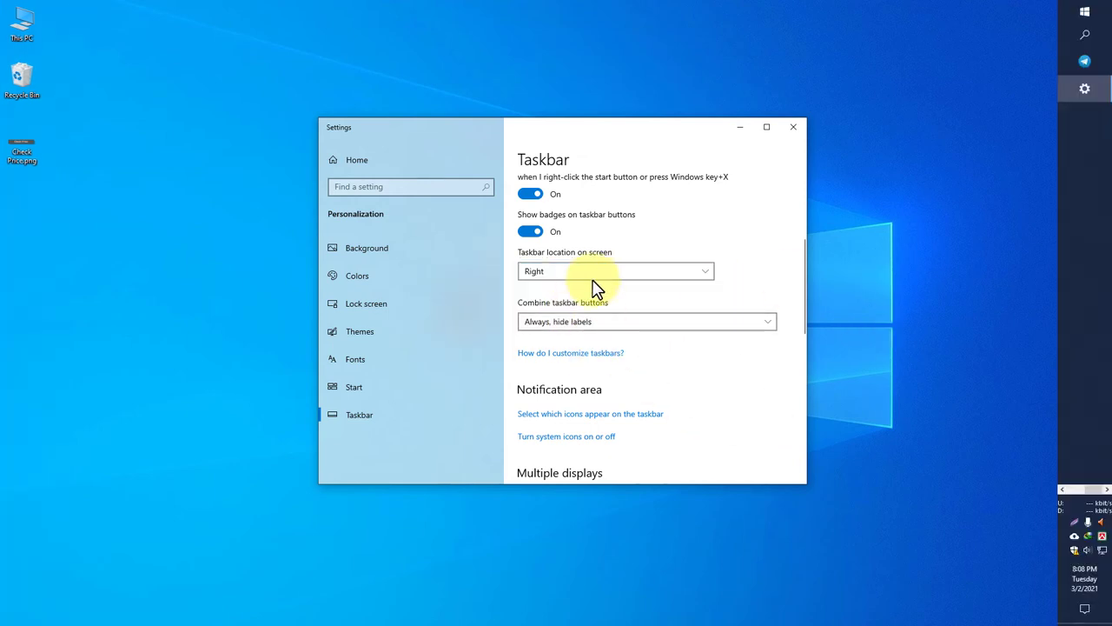
{"action": "left_click", "coordinate": [594, 282]}
{"action": "left_click", "coordinate": [567, 290]}
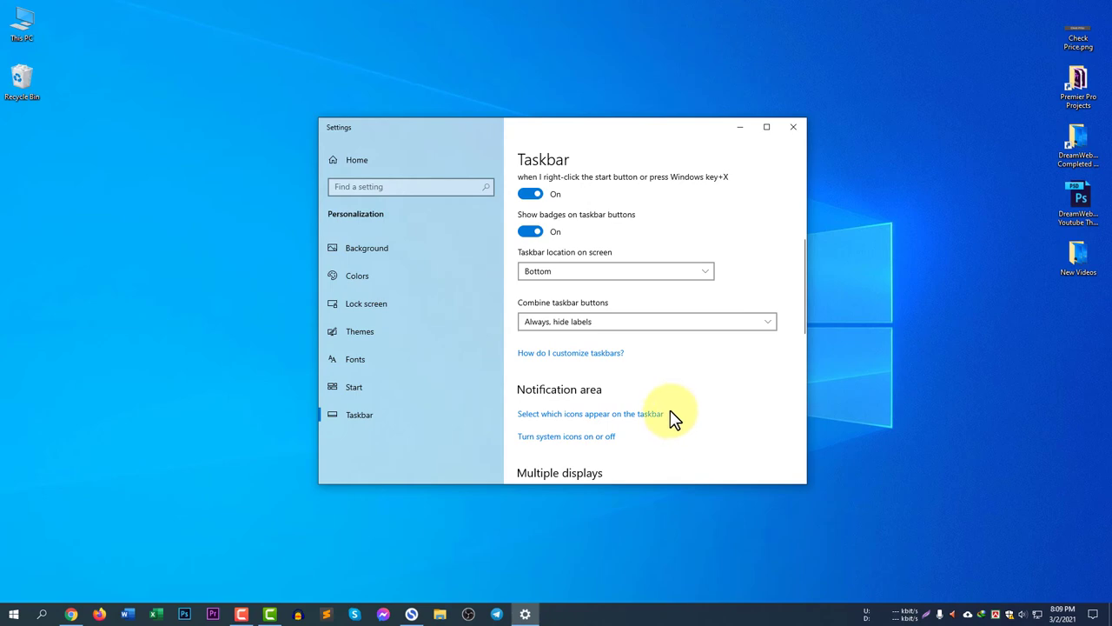
- Set Combine taskbar buttons to 'When taskbar is full', then back to 'Always, hide labels'
{"action": "scroll", "coordinate": [693, 408], "scroll_direction": "down", "scroll_amount": 3}
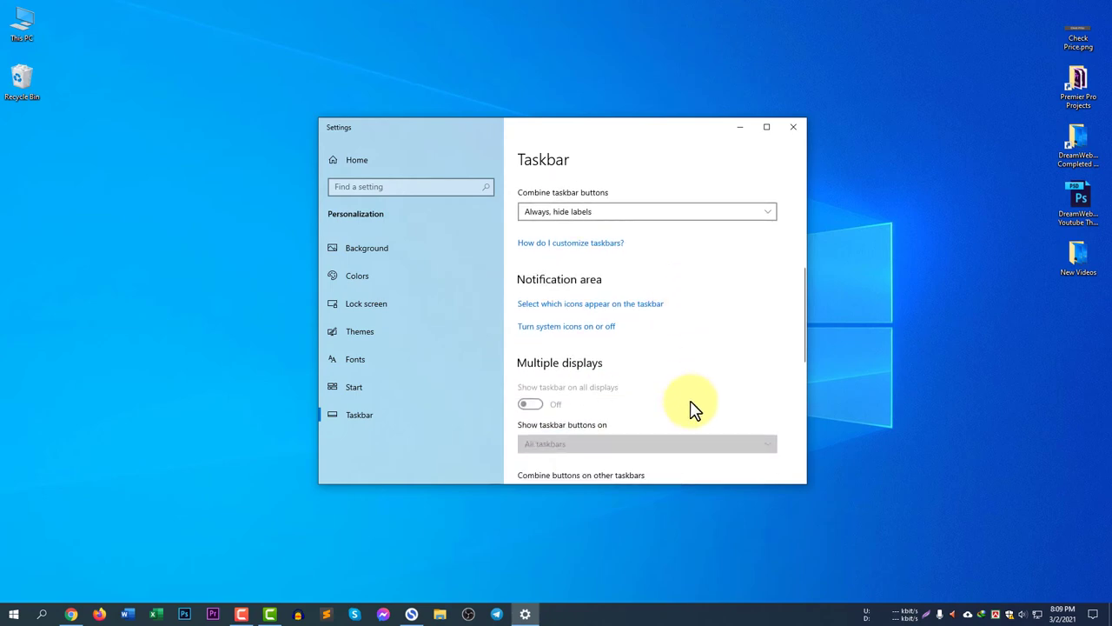
{"action": "scroll", "coordinate": [693, 408], "scroll_direction": "up", "scroll_amount": 1}
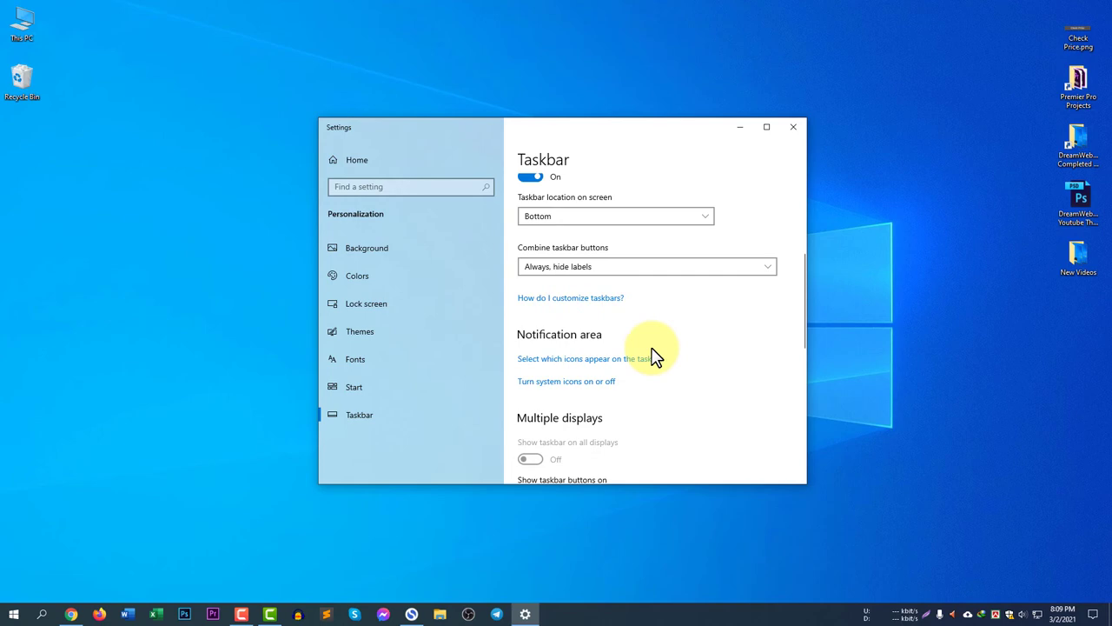
{"action": "left_click", "coordinate": [604, 271]}
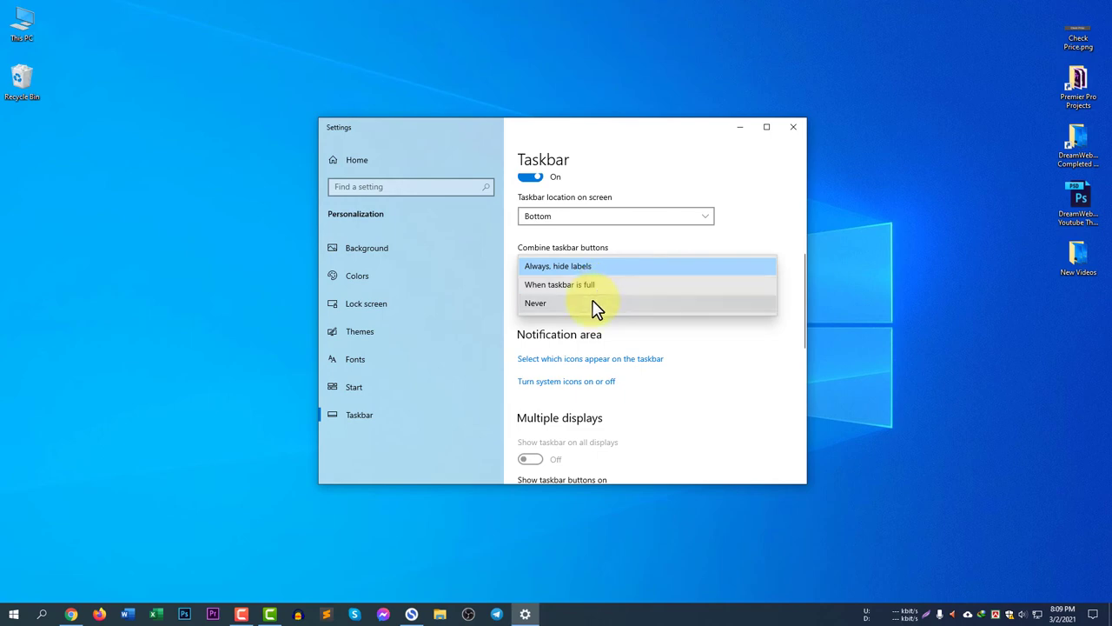
{"action": "left_click", "coordinate": [608, 284]}
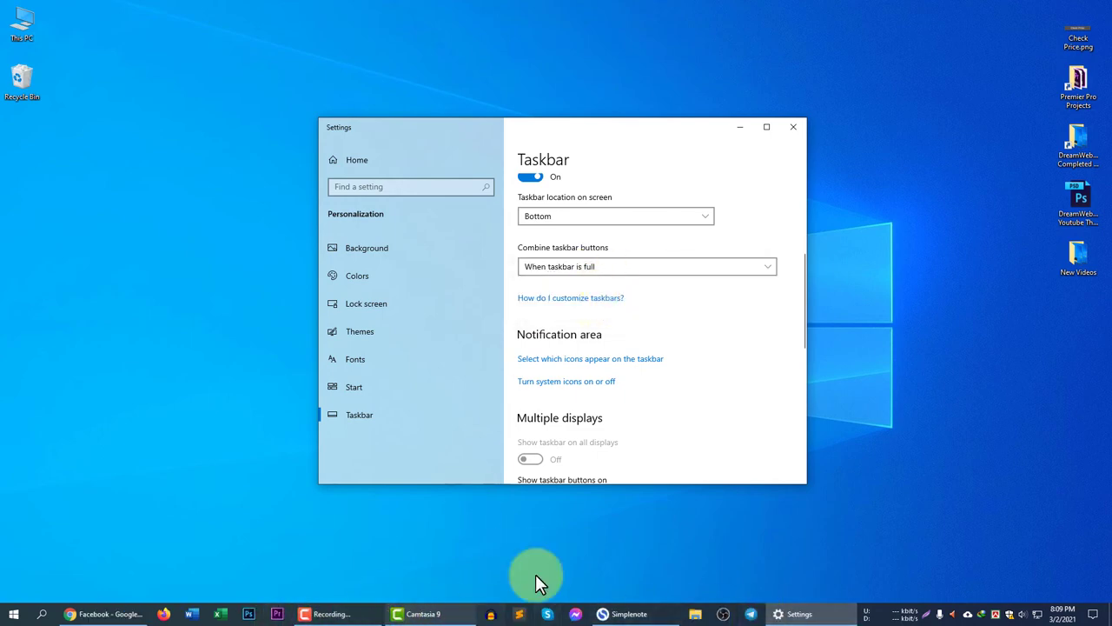
{"action": "left_click", "coordinate": [587, 266]}
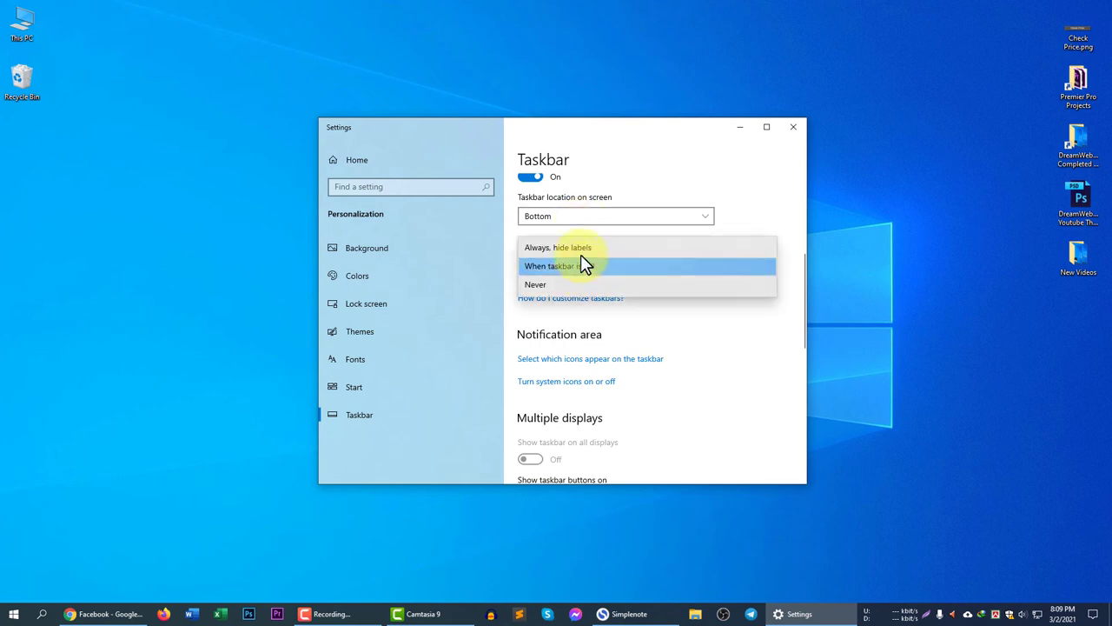
{"action": "left_click", "coordinate": [584, 246]}
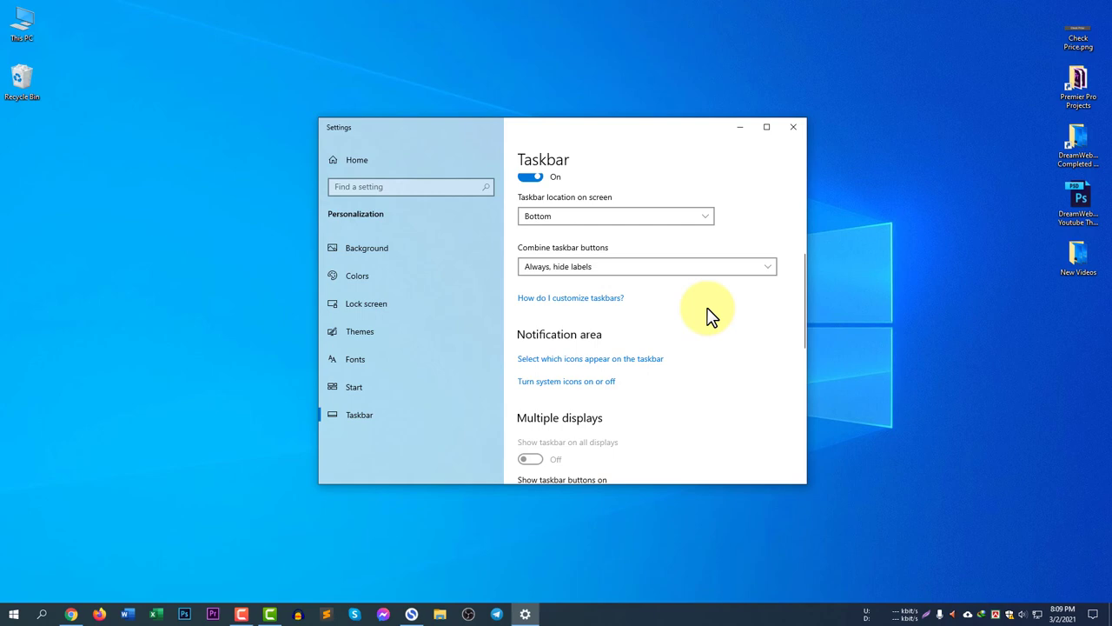
- Scroll the Taskbar page past Multiple displays and People to the Notification area options
{"action": "scroll", "coordinate": [728, 391], "scroll_direction": "down", "scroll_amount": 3}
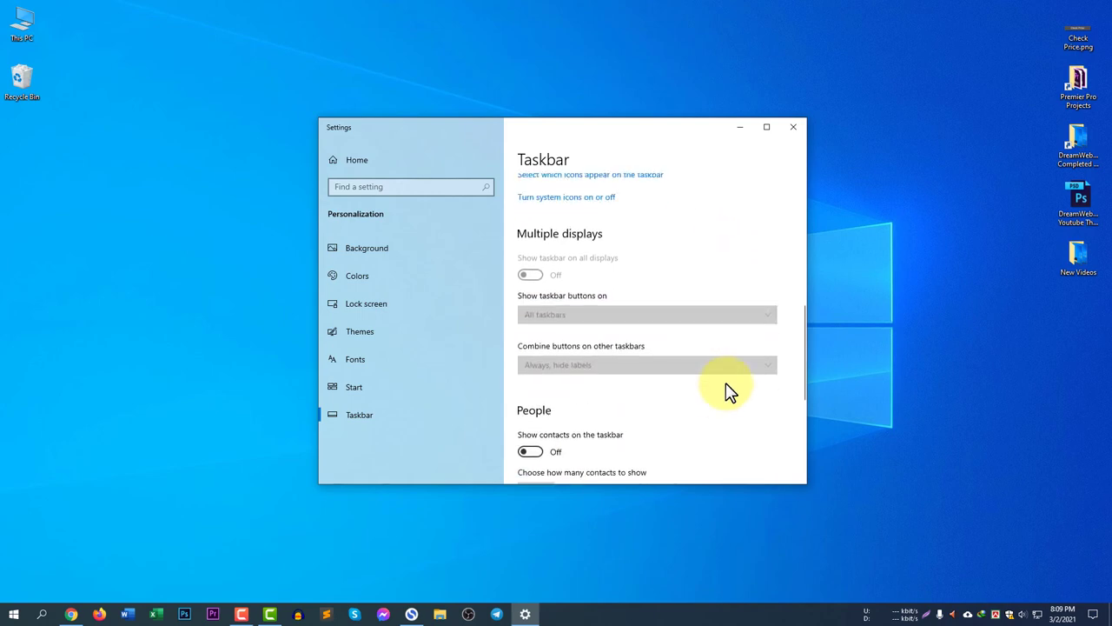
{"action": "scroll", "coordinate": [728, 391], "scroll_direction": "up", "scroll_amount": 3}
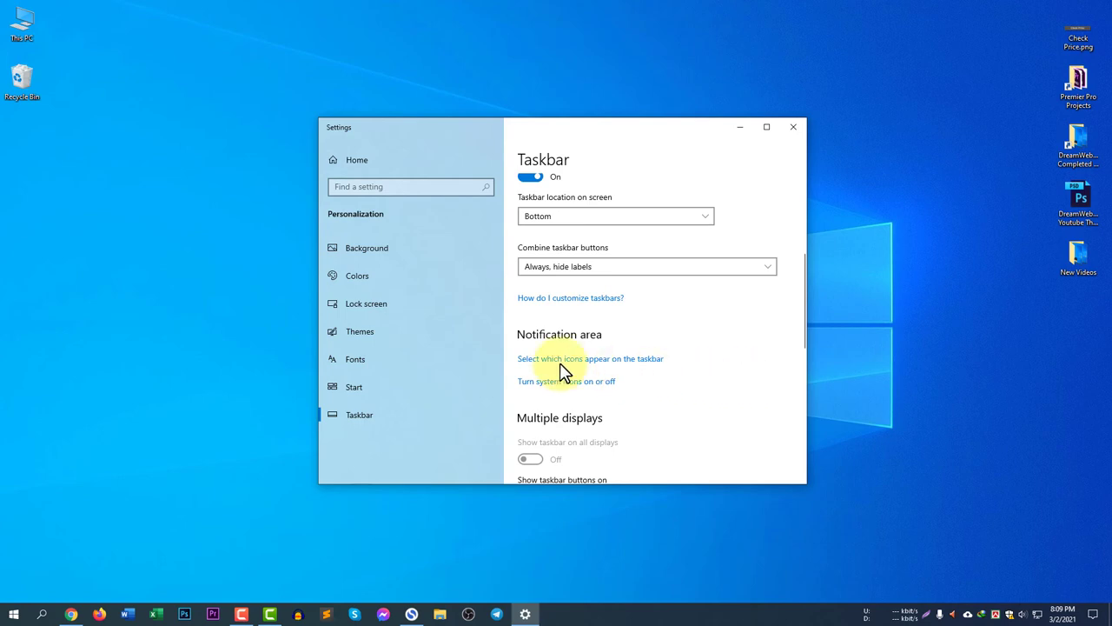
{"action": "scroll", "coordinate": [739, 412], "scroll_direction": "down", "scroll_amount": 3}
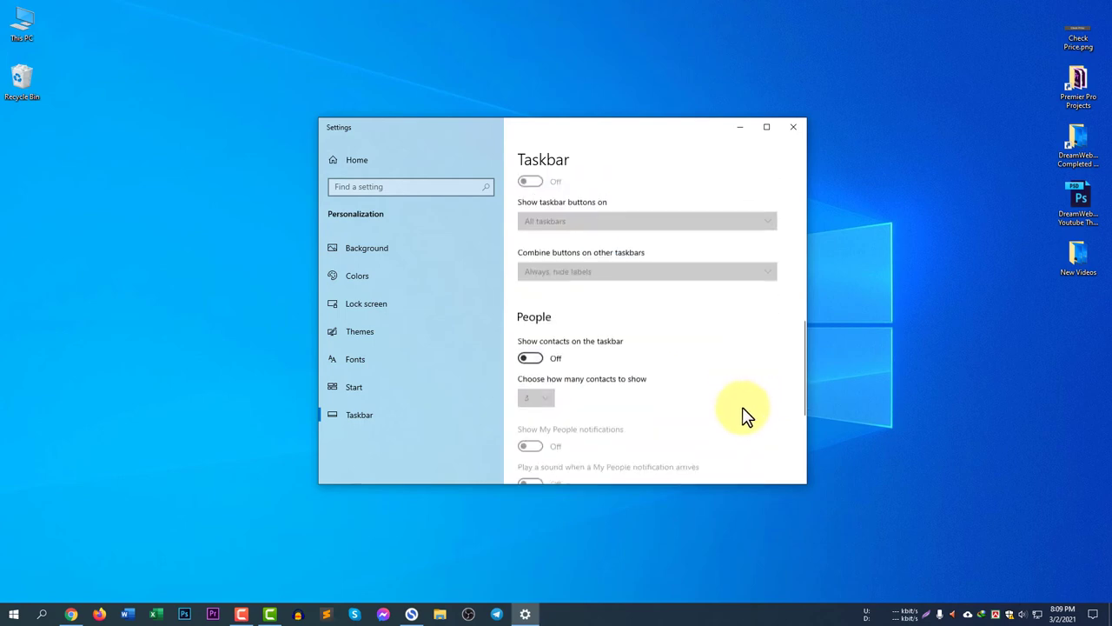
{"action": "scroll", "coordinate": [740, 412], "scroll_direction": "up", "scroll_amount": 2}
{"action": "scroll", "coordinate": [716, 402], "scroll_direction": "up", "scroll_amount": 1}
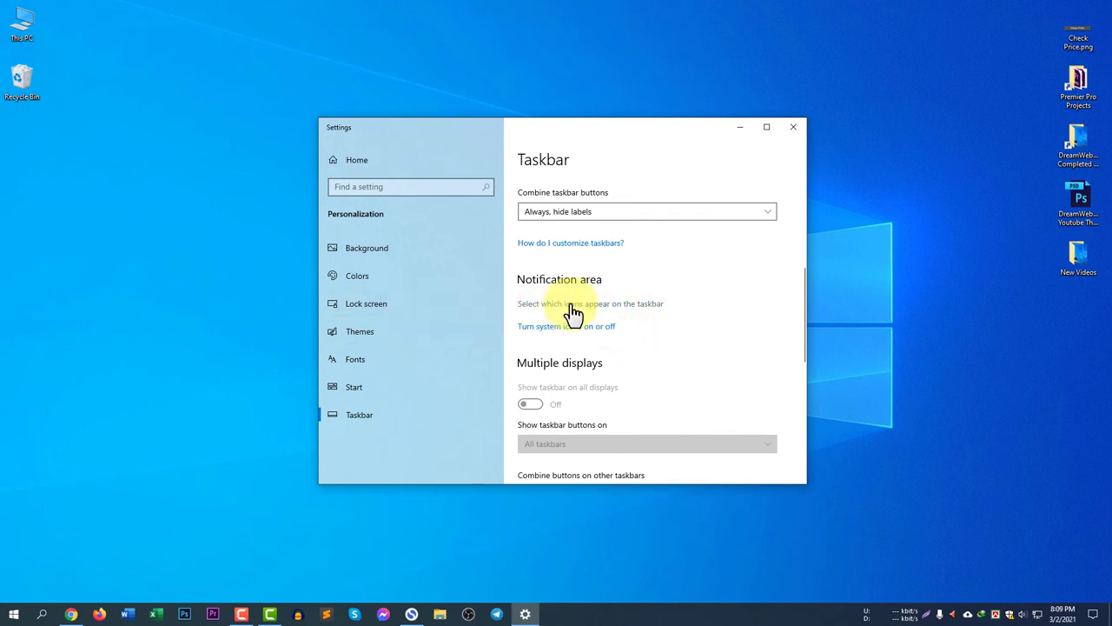
{"action": "left_click", "coordinate": [621, 306]}
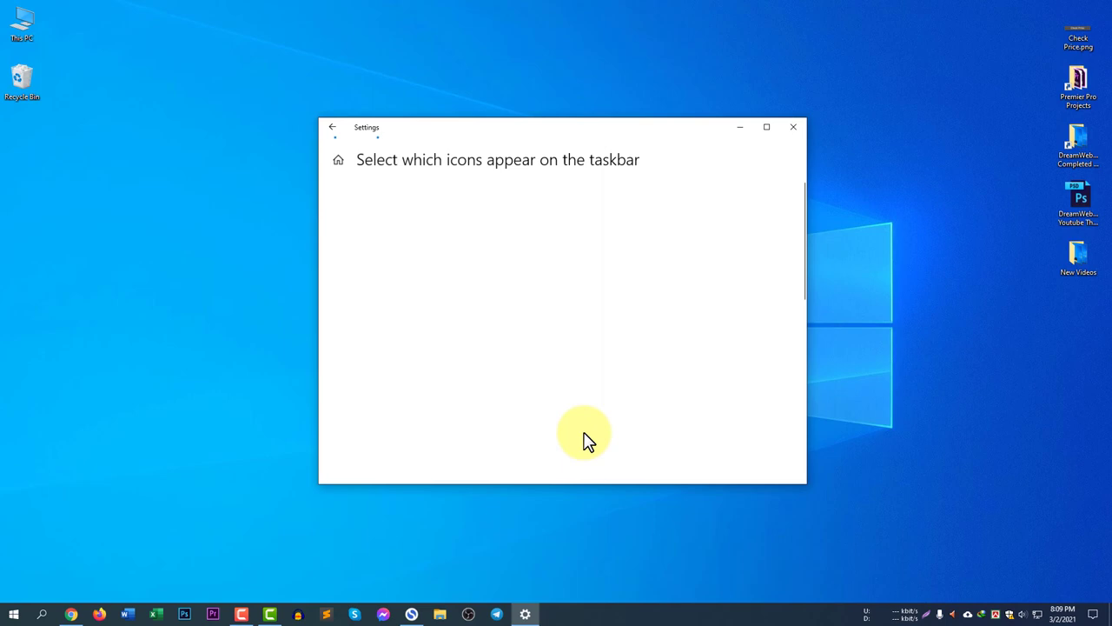
{"action": "scroll", "coordinate": [441, 435], "scroll_direction": "down", "scroll_amount": 5}
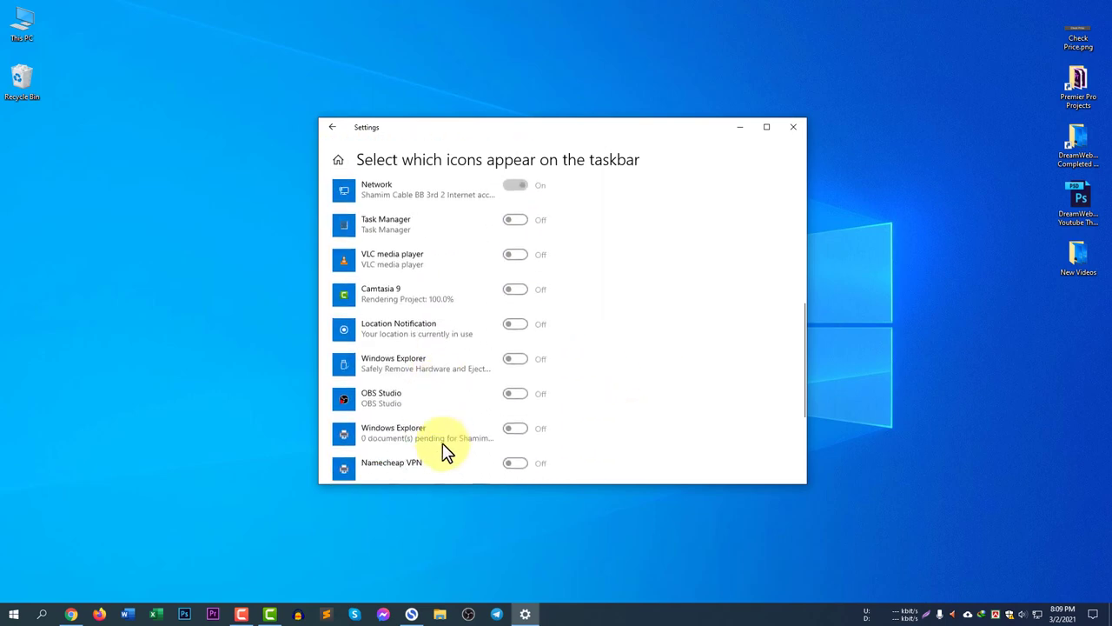
{"action": "scroll", "coordinate": [444, 452], "scroll_direction": "down", "scroll_amount": 3}
{"action": "scroll", "coordinate": [448, 452], "scroll_direction": "up", "scroll_amount": 5}
{"action": "scroll", "coordinate": [453, 450], "scroll_direction": "up", "scroll_amount": 3}
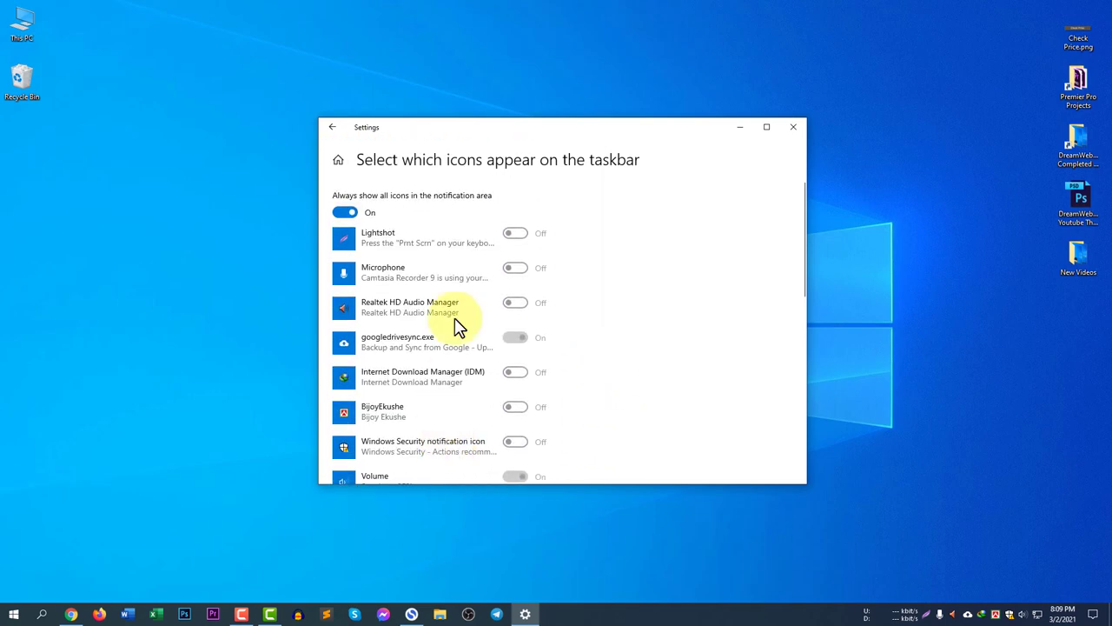
{"action": "scroll", "coordinate": [439, 434], "scroll_direction": "down", "scroll_amount": 3}
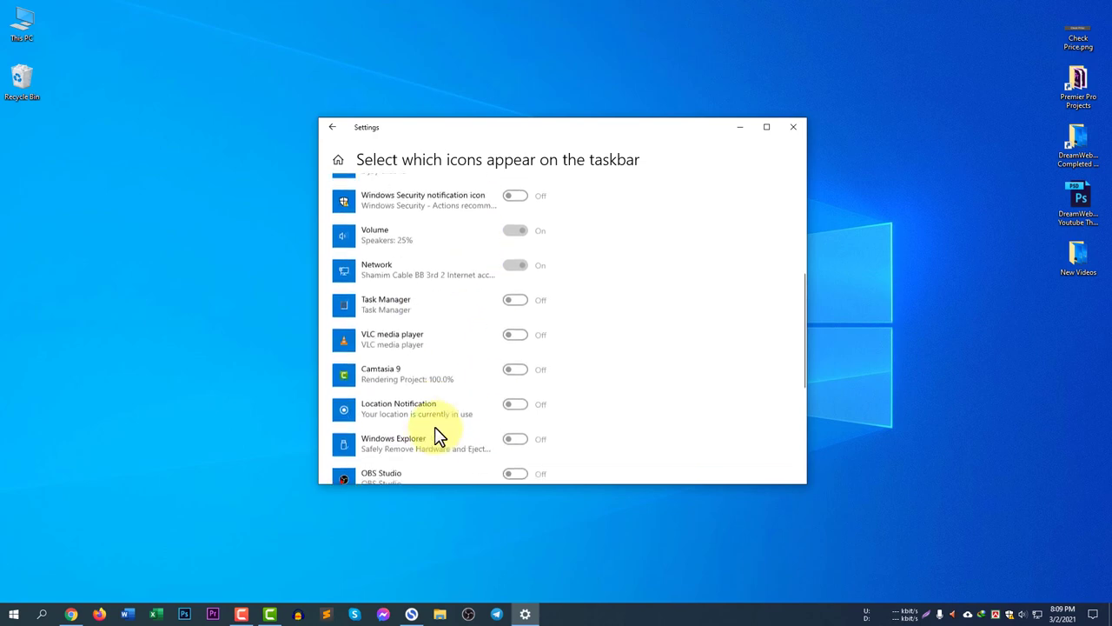
{"action": "scroll", "coordinate": [438, 435], "scroll_direction": "up", "scroll_amount": 3}
{"action": "left_click", "coordinate": [363, 213]}
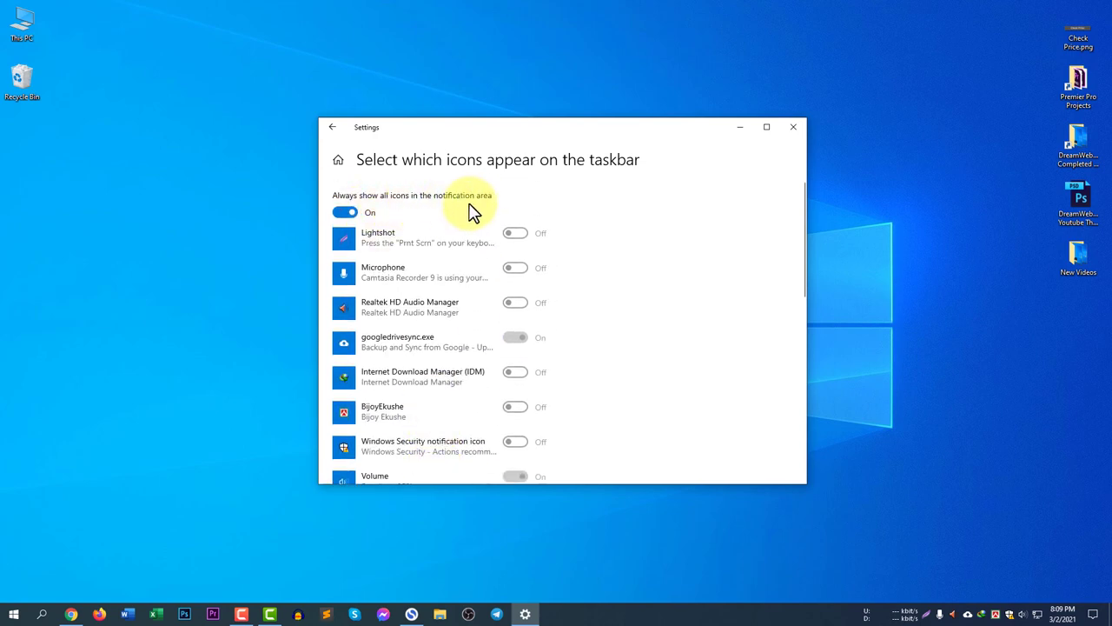
- Return to the main Taskbar page and scroll down to the Notification area section
{"action": "left_click", "coordinate": [329, 127]}
{"action": "scroll", "coordinate": [699, 374], "scroll_direction": "down", "scroll_amount": 1}
{"action": "scroll", "coordinate": [702, 377], "scroll_direction": "down", "scroll_amount": 3}
{"action": "scroll", "coordinate": [701, 377], "scroll_direction": "down", "scroll_amount": 3}
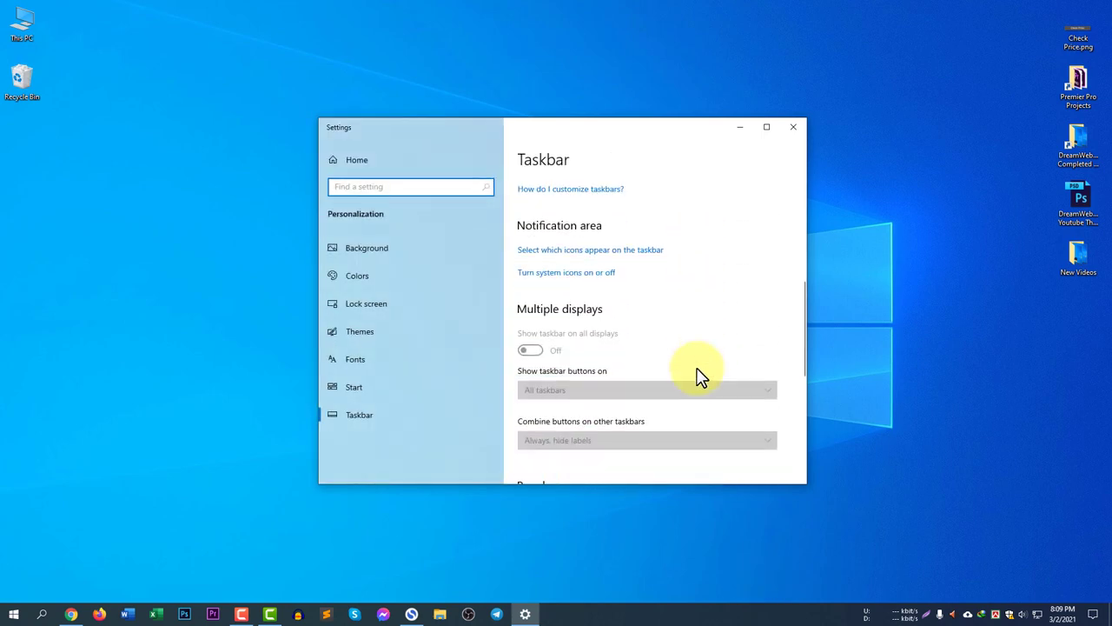
{"action": "scroll", "coordinate": [678, 373], "scroll_direction": "up", "scroll_amount": 1}
- Open Turn system icons on or off and browse the Clock, Volume and Network icon list
{"action": "left_click", "coordinate": [573, 383]}
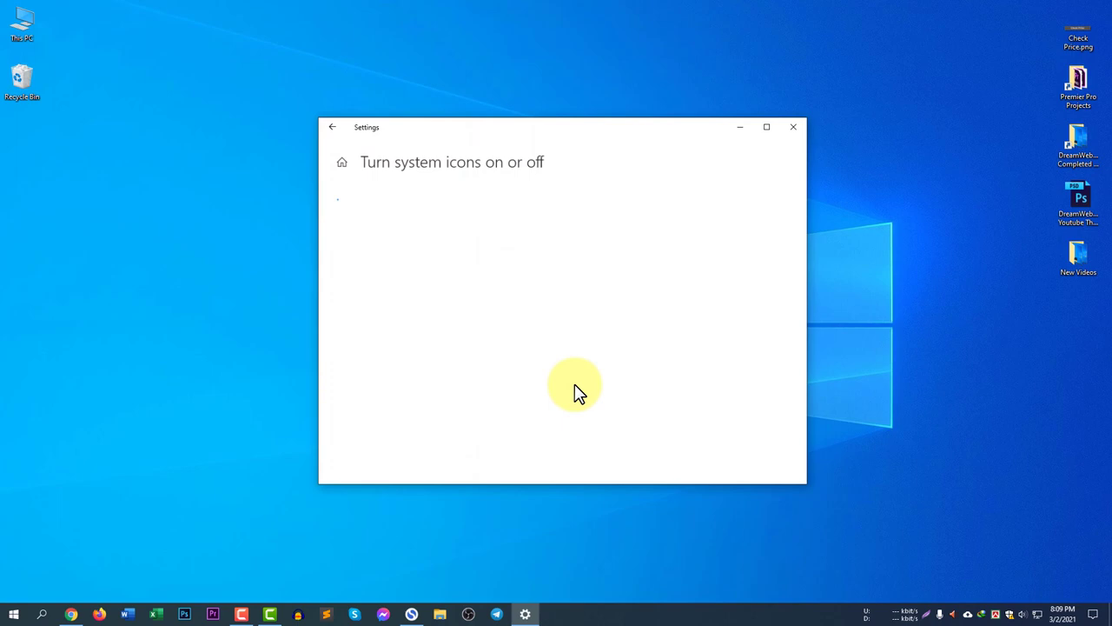
{"action": "scroll", "coordinate": [521, 404], "scroll_direction": "down", "scroll_amount": 3}
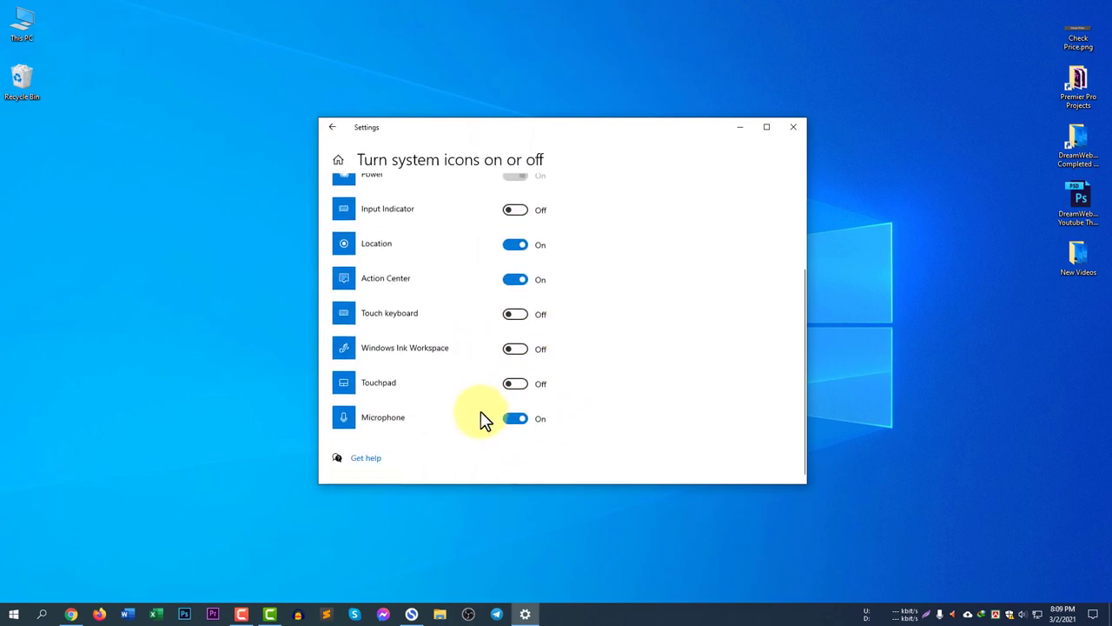
{"action": "scroll", "coordinate": [481, 423], "scroll_direction": "up", "scroll_amount": 3}
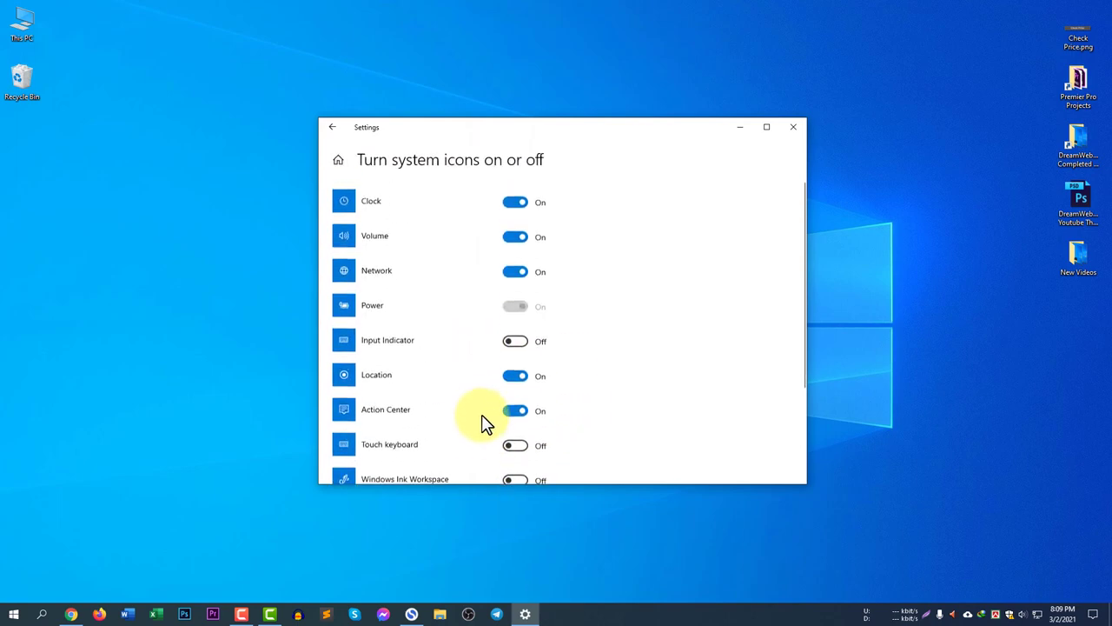
{"action": "scroll", "coordinate": [482, 422], "scroll_direction": "down", "scroll_amount": 3}
{"action": "scroll", "coordinate": [483, 417], "scroll_direction": "up", "scroll_amount": 3}
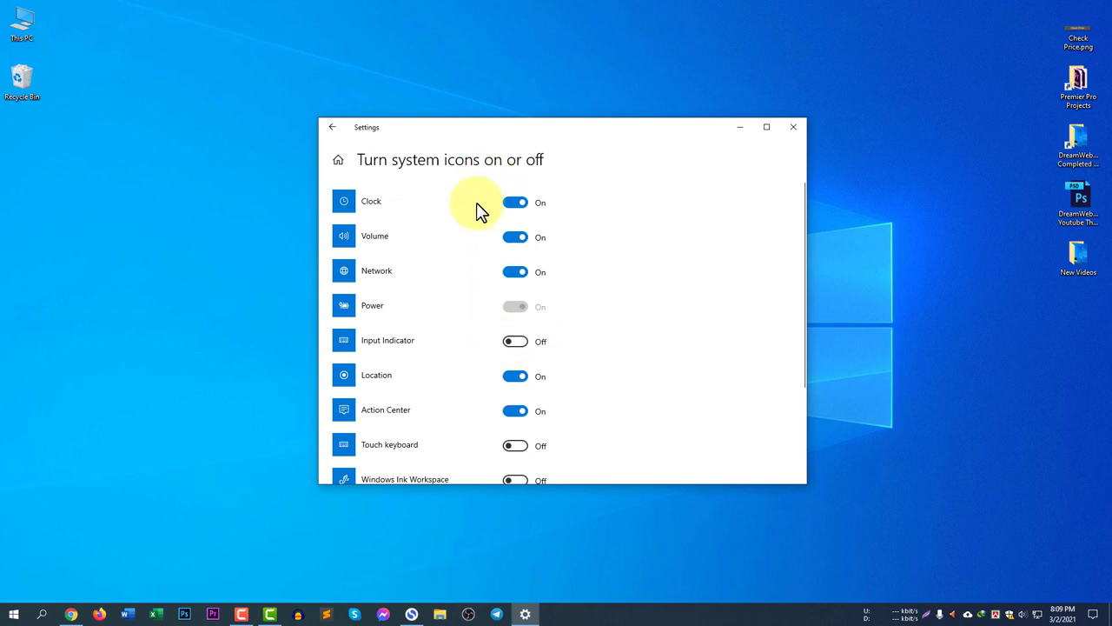
{"action": "scroll", "coordinate": [539, 365], "scroll_direction": "down", "scroll_amount": 1}
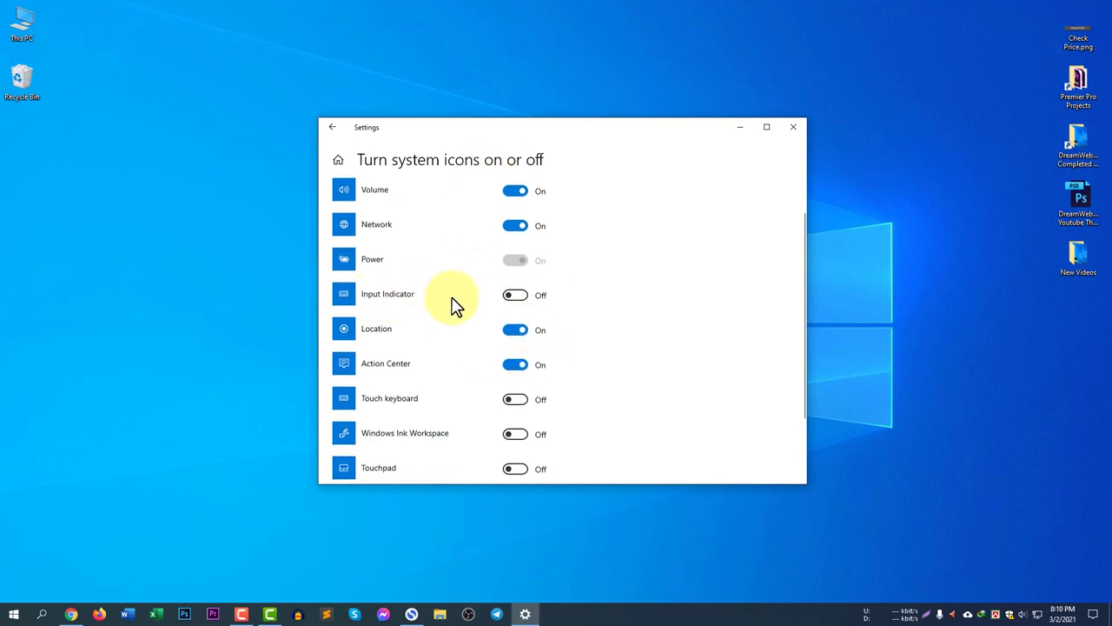
{"action": "scroll", "coordinate": [521, 339], "scroll_direction": "down", "scroll_amount": 2}
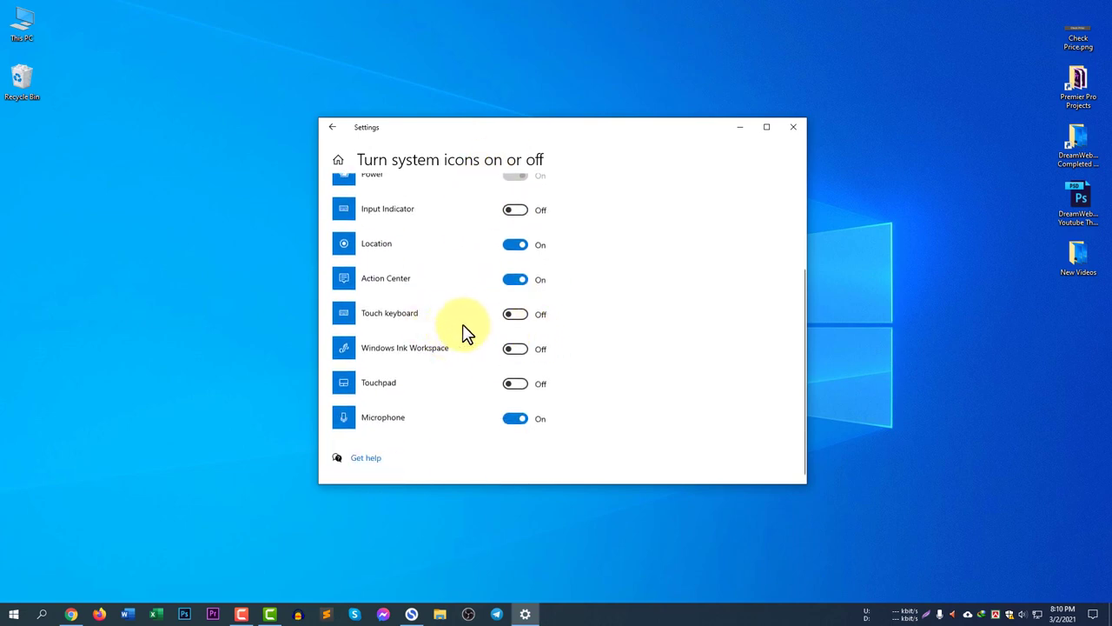
{"action": "scroll", "coordinate": [504, 339], "scroll_direction": "up", "scroll_amount": 2}
{"action": "scroll", "coordinate": [512, 376], "scroll_direction": "up", "scroll_amount": 2}
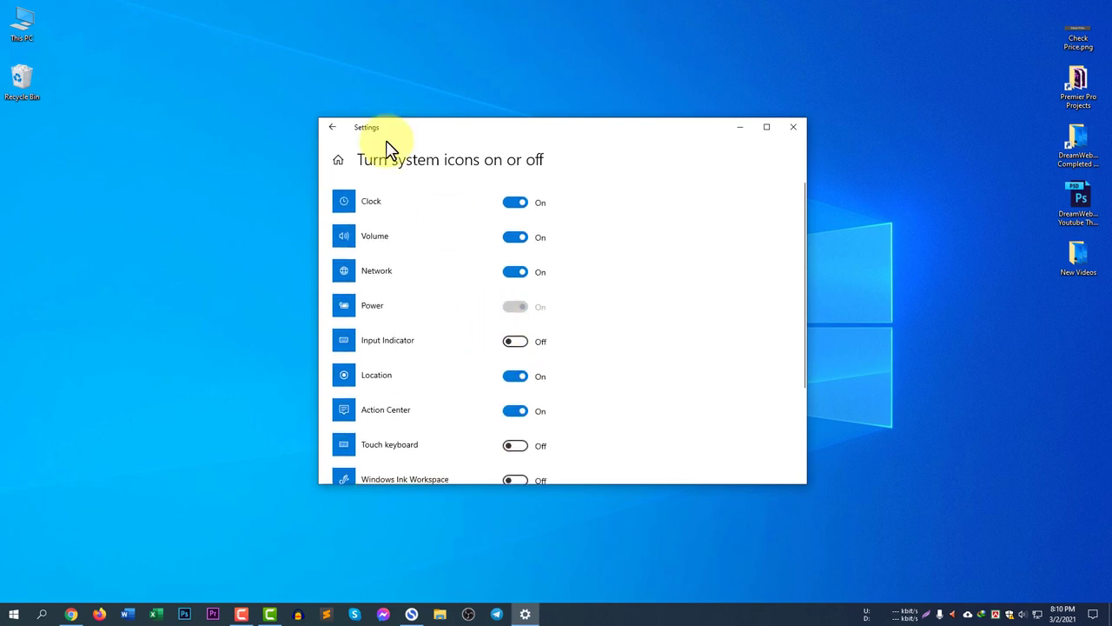
- Go back from the system icons page to the main Taskbar settings page
{"action": "left_click", "coordinate": [330, 129]}
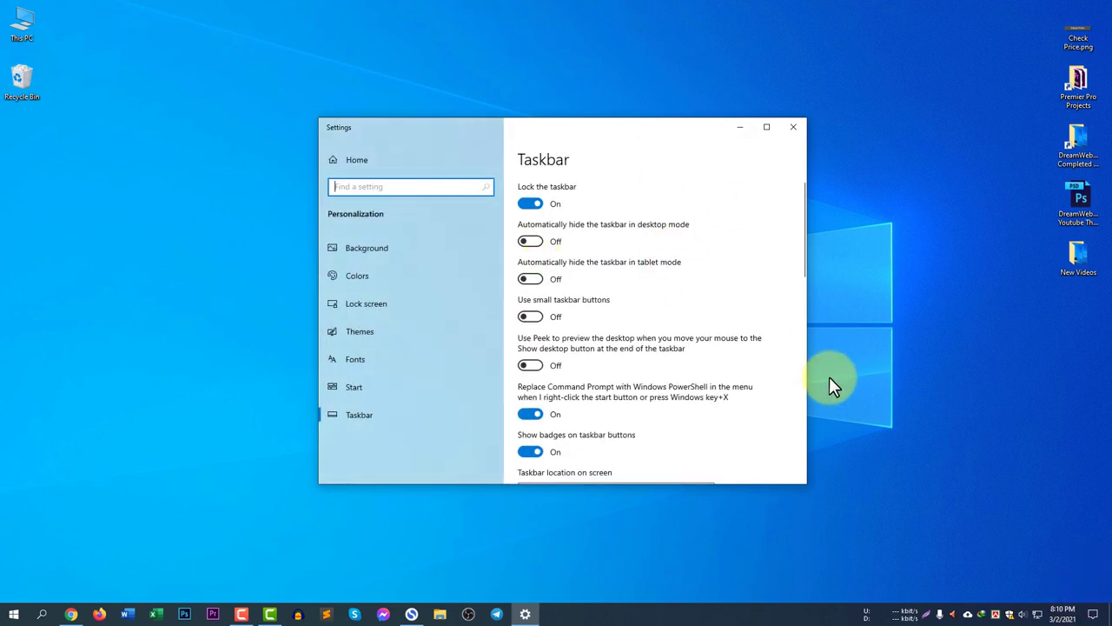